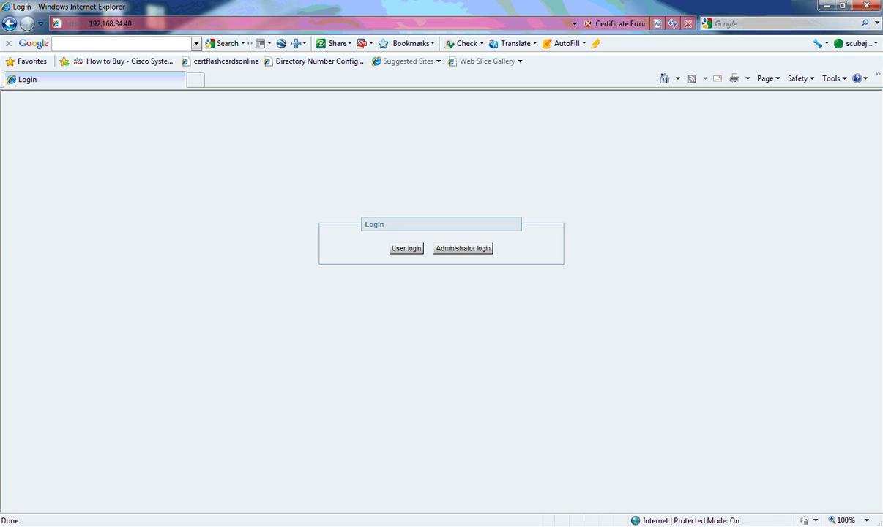
Log in to VCS Control as administrator with the admin account to reach the Overview page
click(463, 249)
text(admin)
key(Tab)
text(•••••••••)
key(Return)
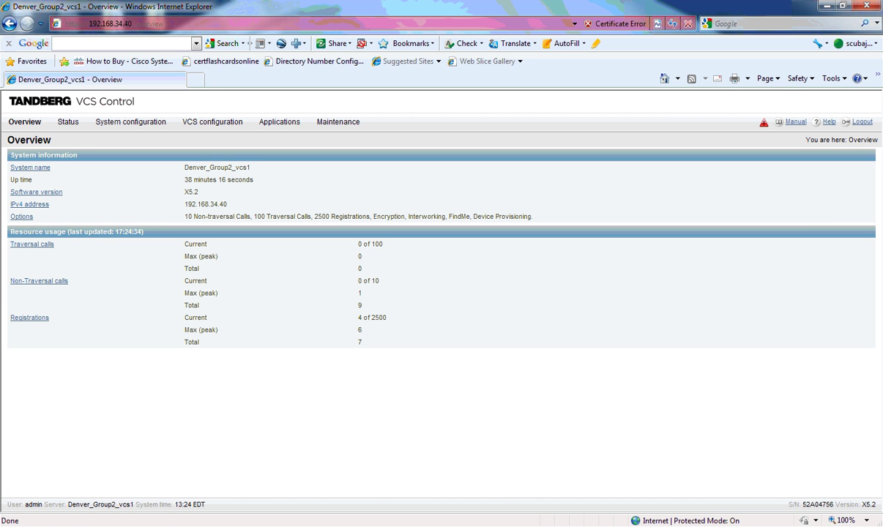
List the VCS registrations by device from Status > Registrations
mouse_move(68, 121)
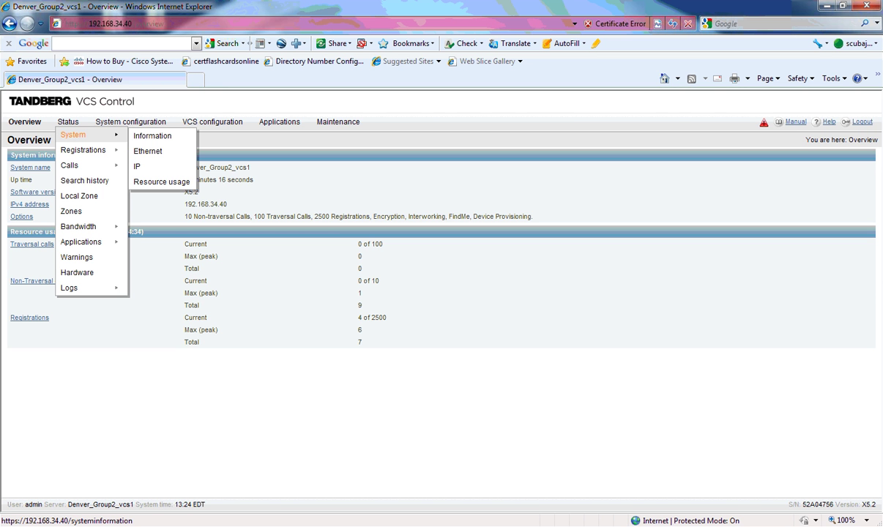
mouse_move(83, 151)
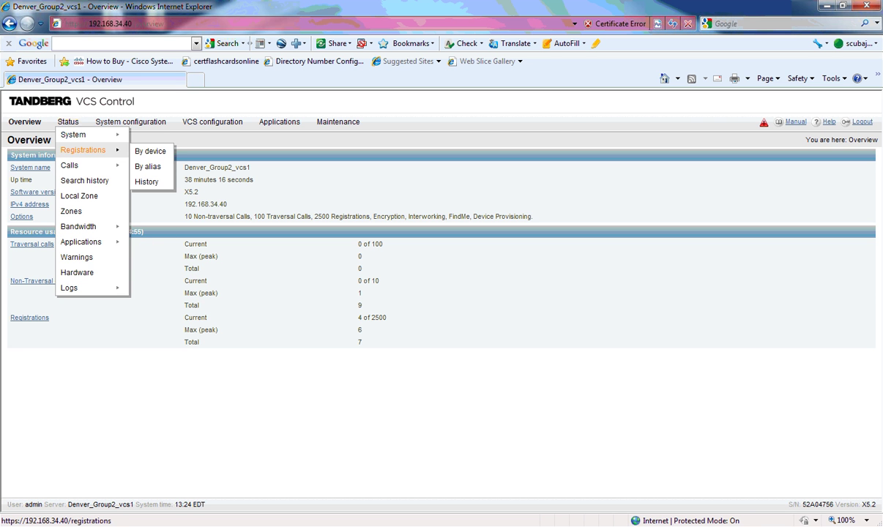
click(151, 151)
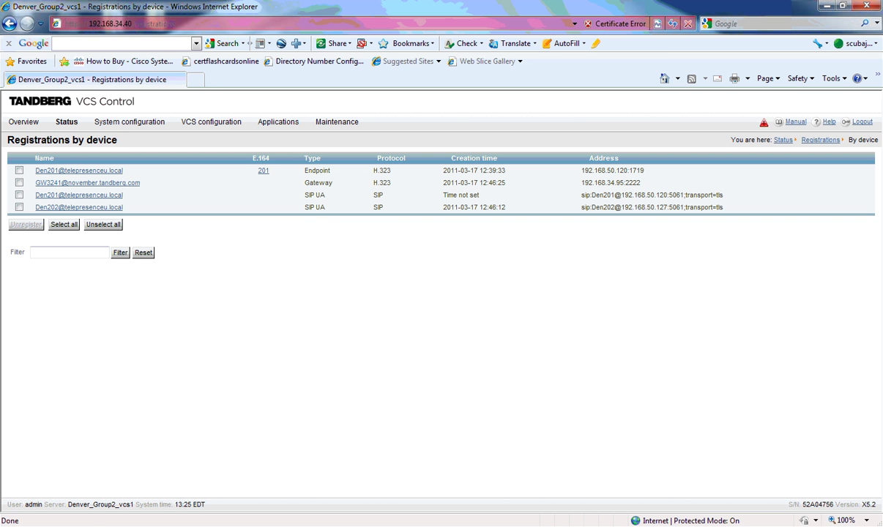
Review the H.323 protocol settings under VCS configuration > Protocols
mouse_move(129, 121)
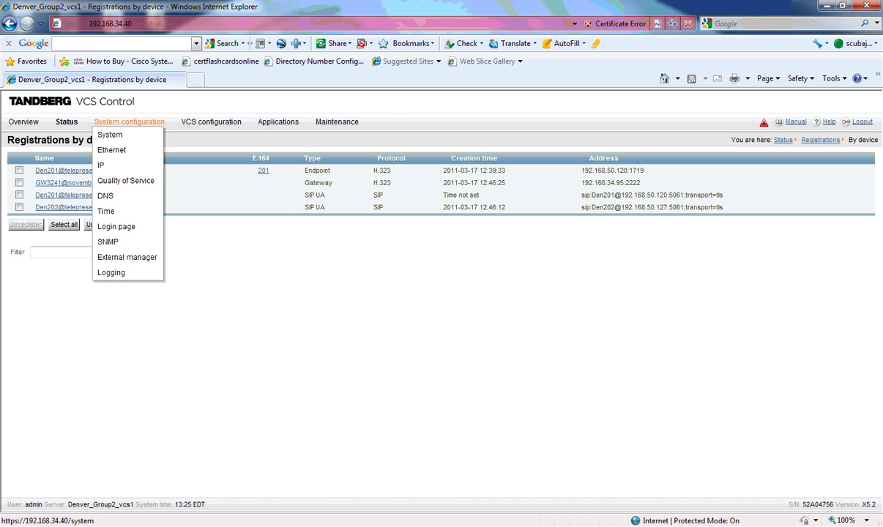
mouse_move(211, 122)
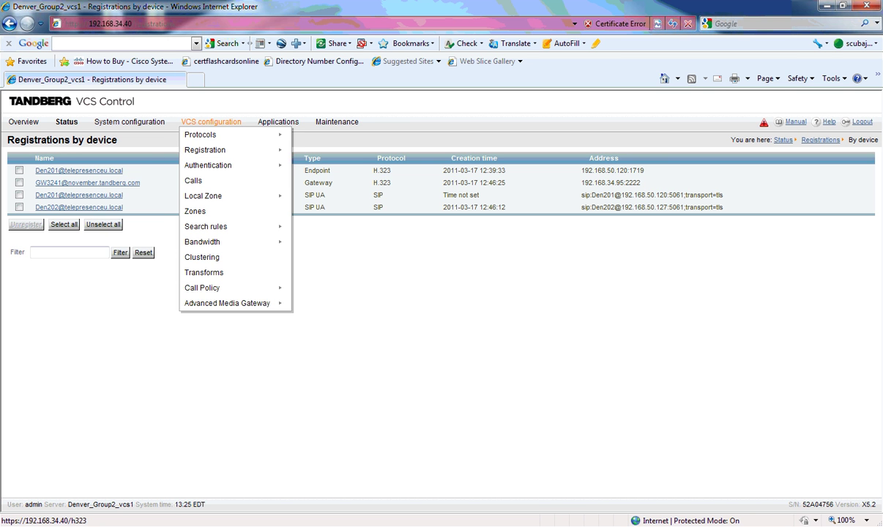
click(307, 136)
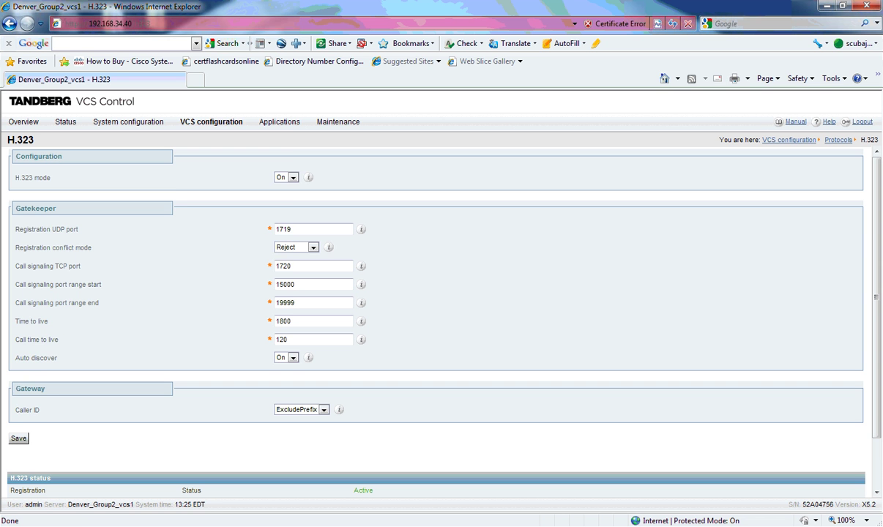
Show the SIP configuration page, with SIP mode On and ports 5060/5061
mouse_move(211, 121)
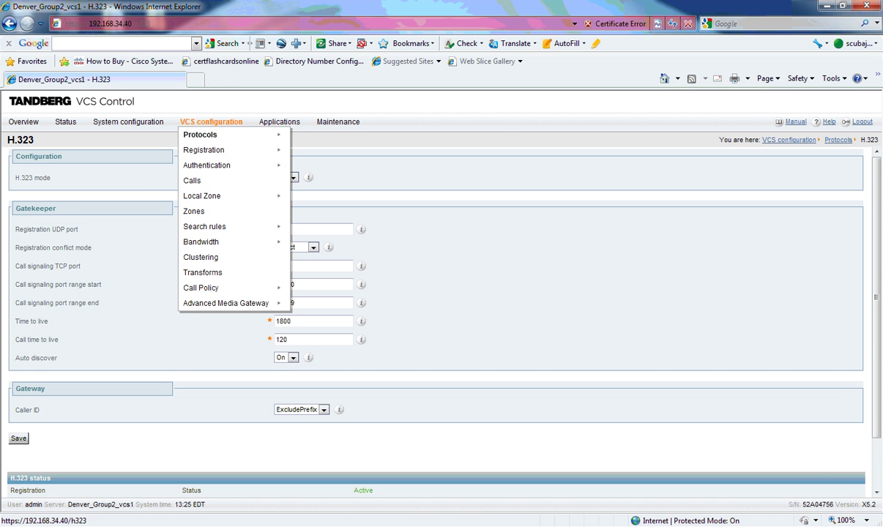
mouse_move(307, 150)
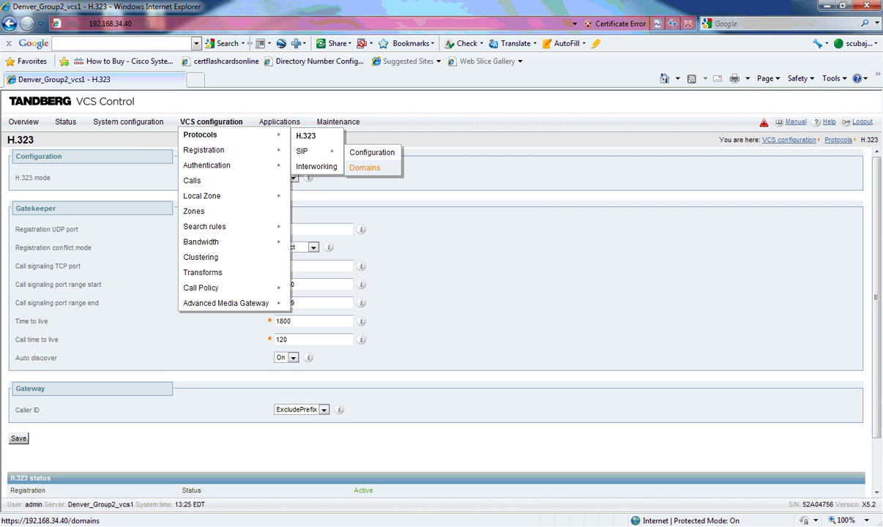
click(372, 152)
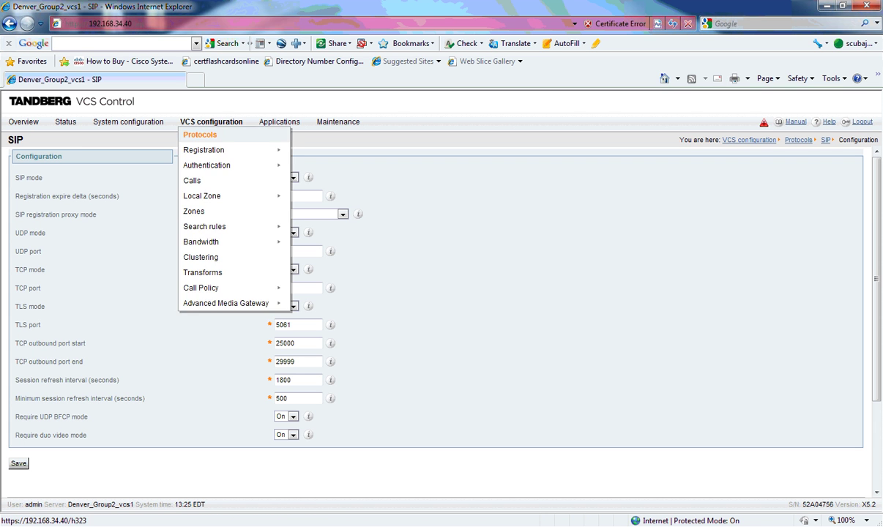
List the search rules, LocalZoneMatch at priority 50 and GriggGroup4Den40X at 150, and open the first
mouse_move(220, 226)
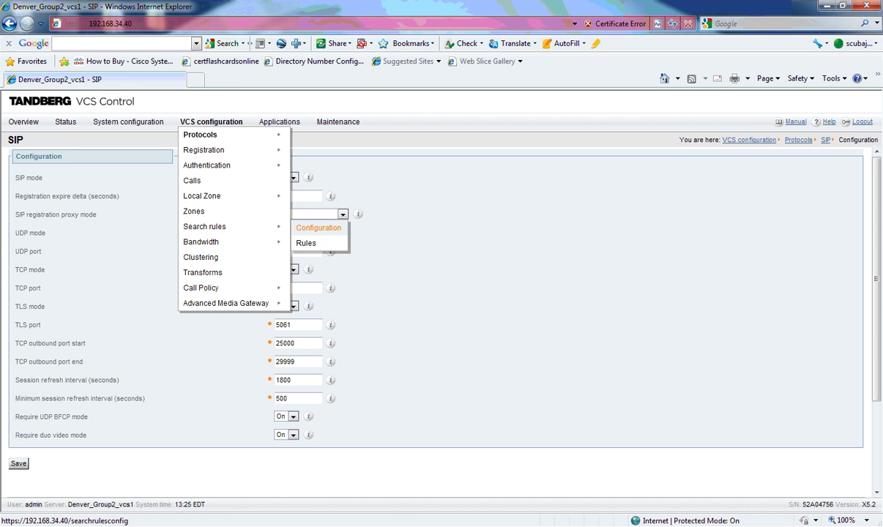
click(306, 243)
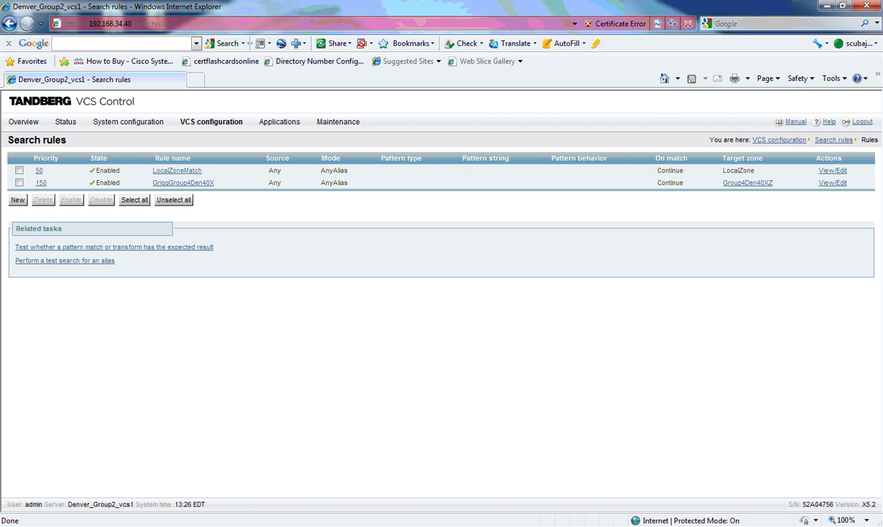
click(39, 171)
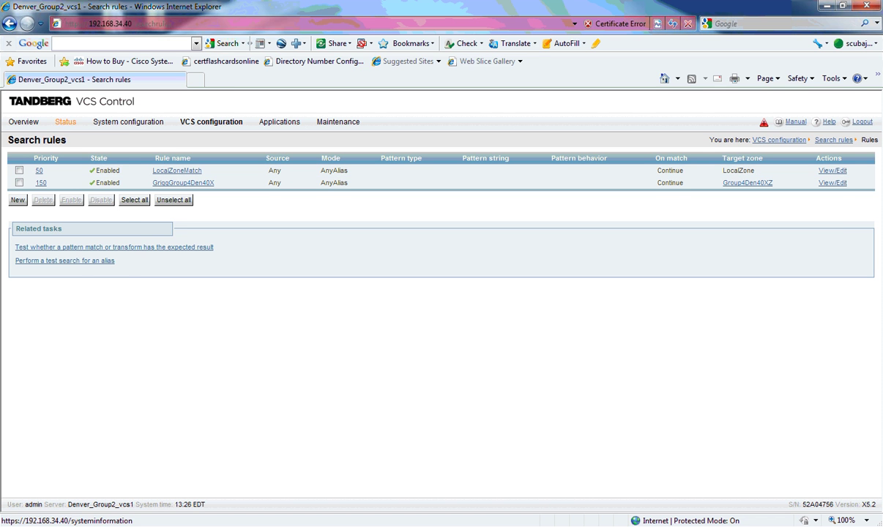
Check Status > Calls showing no active calls, then open a blank browser tab
mouse_move(65, 122)
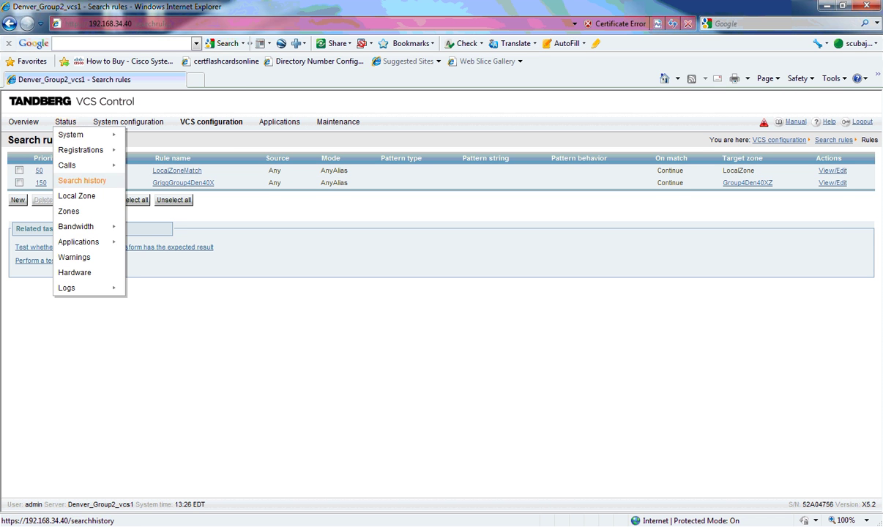
mouse_move(68, 165)
click(139, 167)
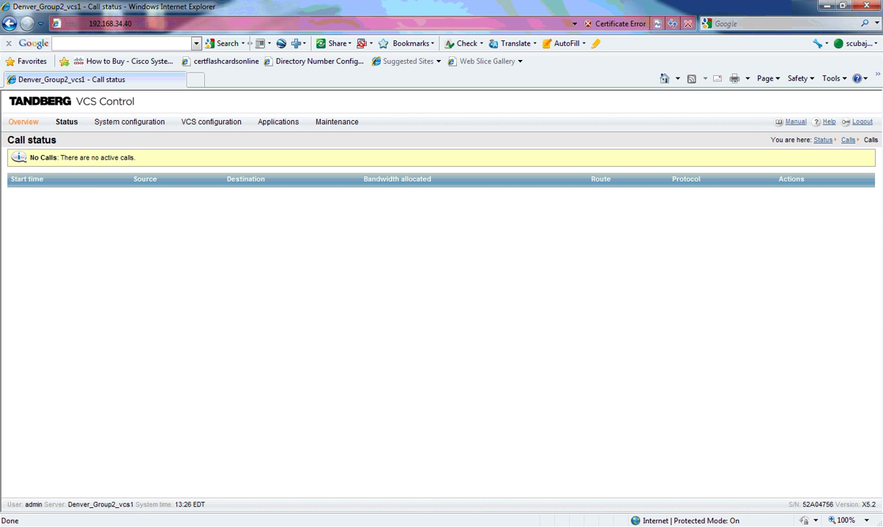
mouse_move(66, 122)
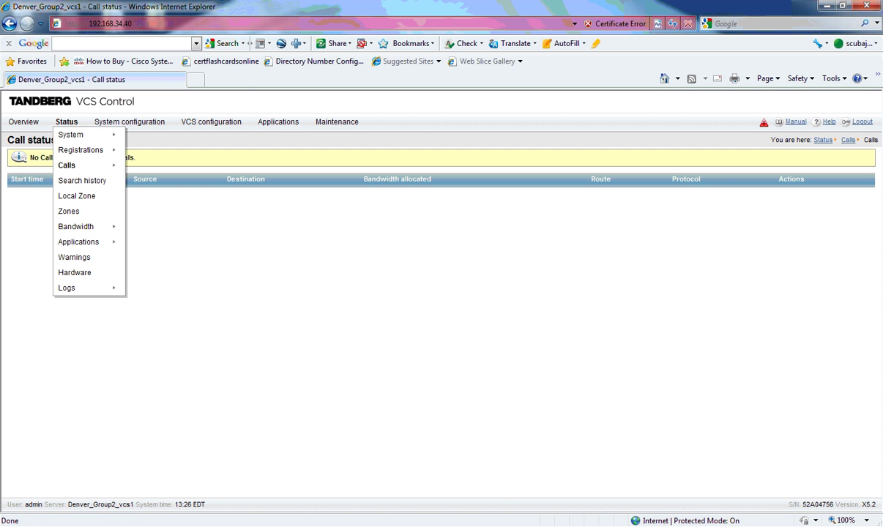
click(195, 79)
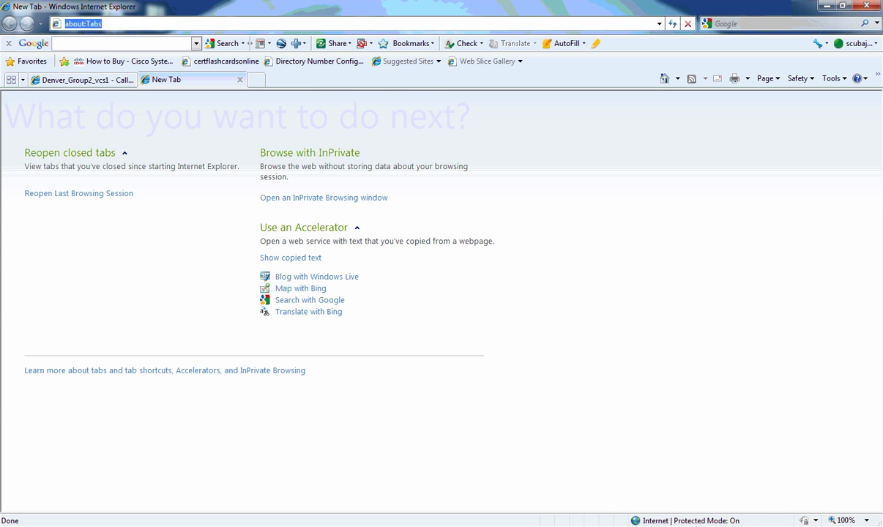
Load the codec at 192.168.50.120, correcting the mistyped 192.168.50.112 address
text(http)
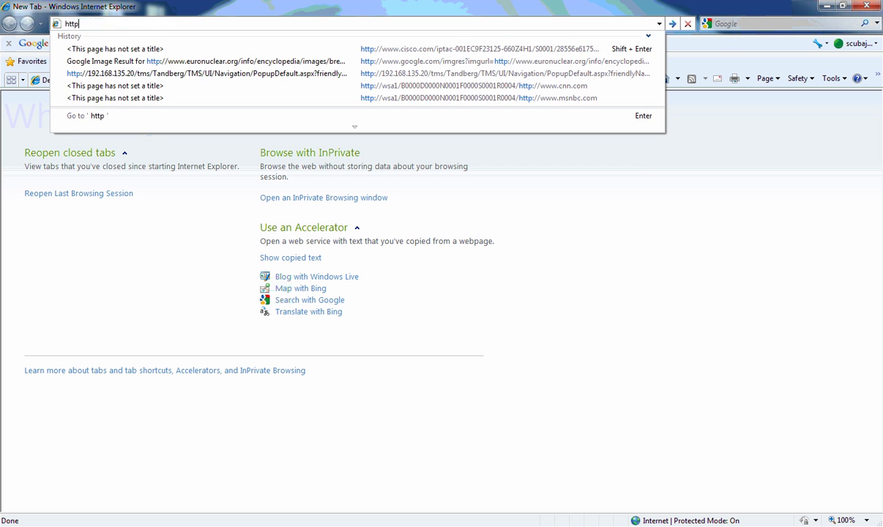
text(://192.1)
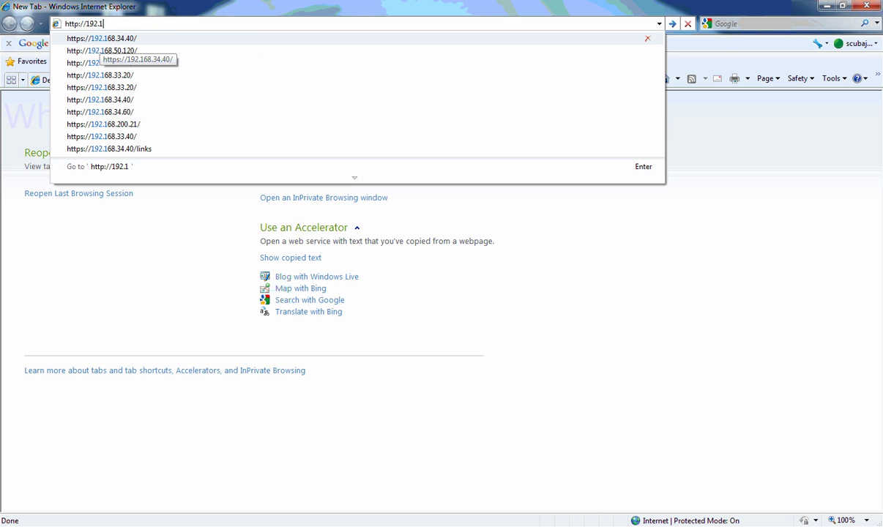
text(68.50.112)
key(Return)
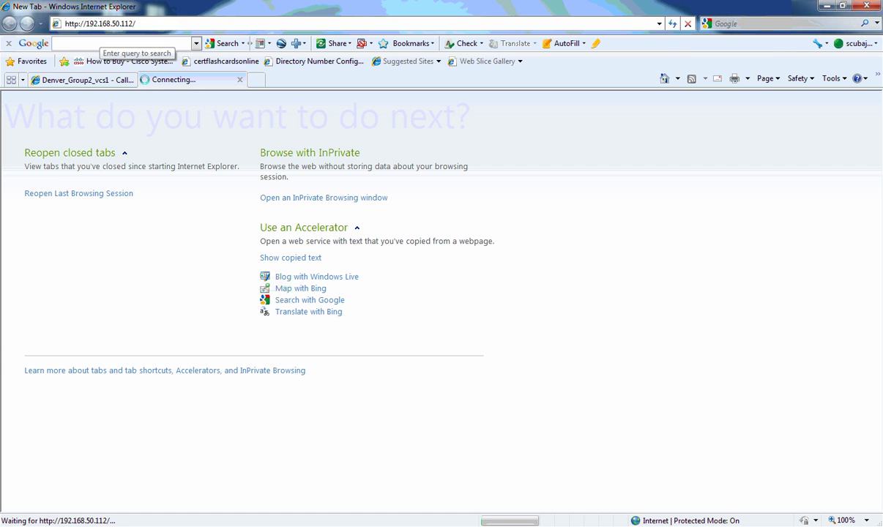
key(alt+d)
key(End)
key(BackSpace)
key(BackSpace)
key(BackSpace)
text(20)
key(Return)
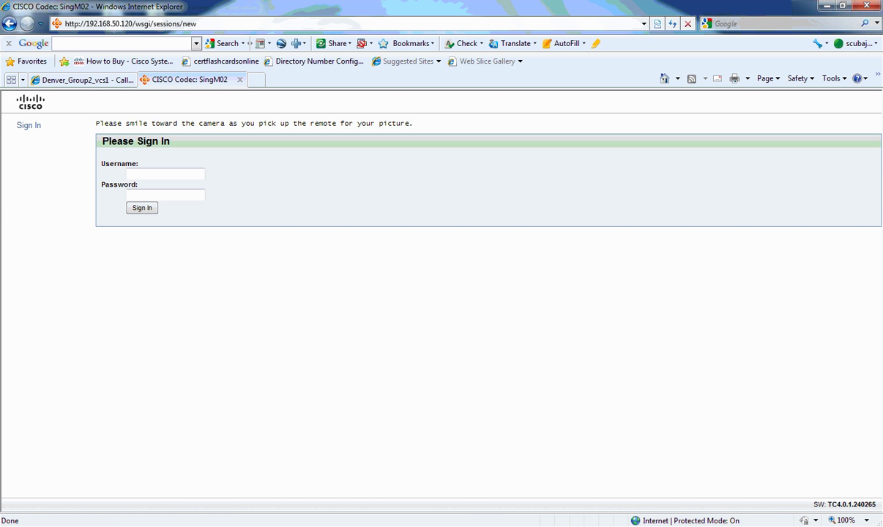
Sign in to the Cisco Codec web interface with the admin credentials
text(admin)
key(Tab)
text(********)
key(Return)
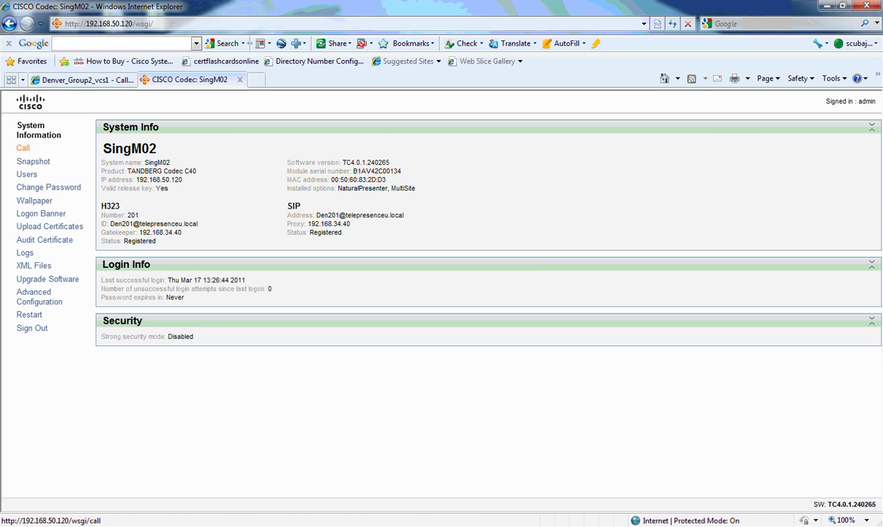
Place a call to the Den201 endpoint alias from the codec's Call page
click(23, 148)
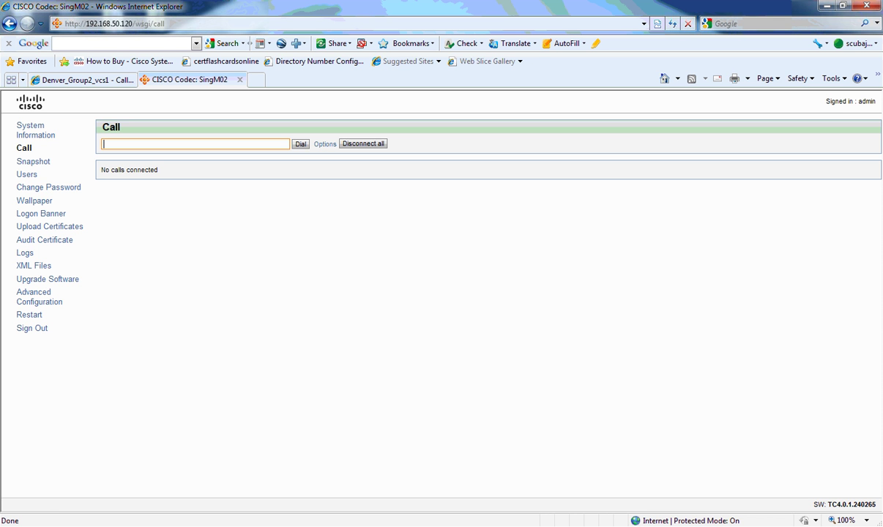
text(Den201@telepresenceu.local)
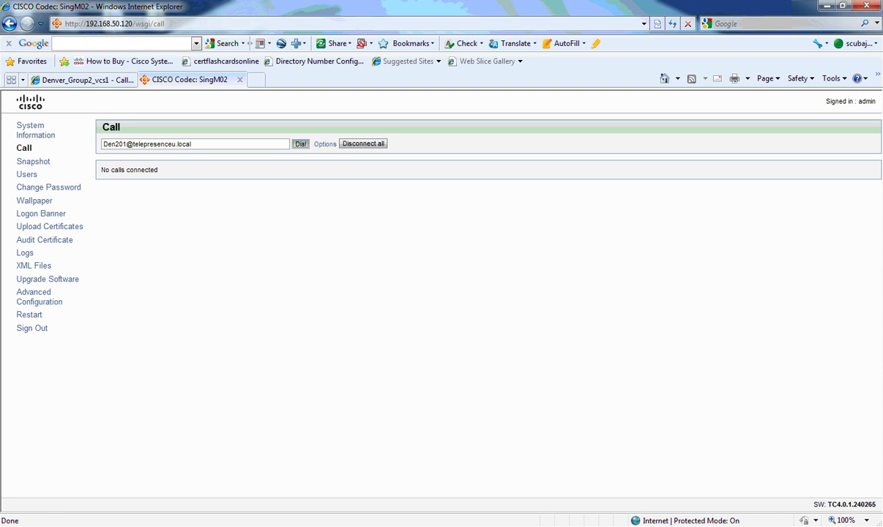
key(Tab)
key(Return)
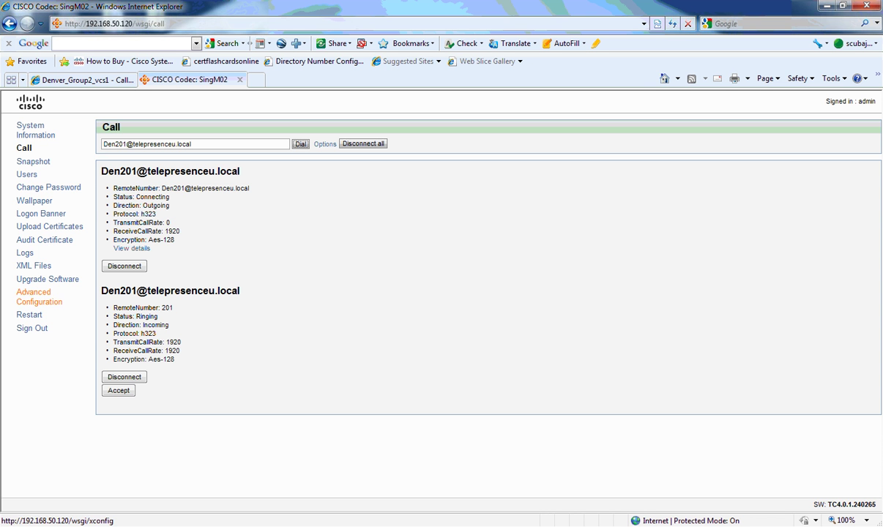
In advanced configuration, expand H323 Profile 1 alias, call setup, gatekeeper and authentication settings
click(34, 293)
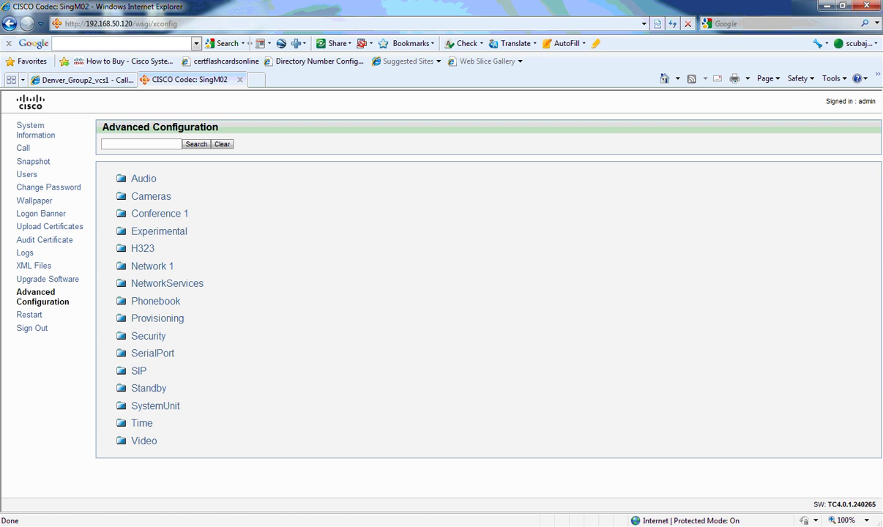
click(142, 249)
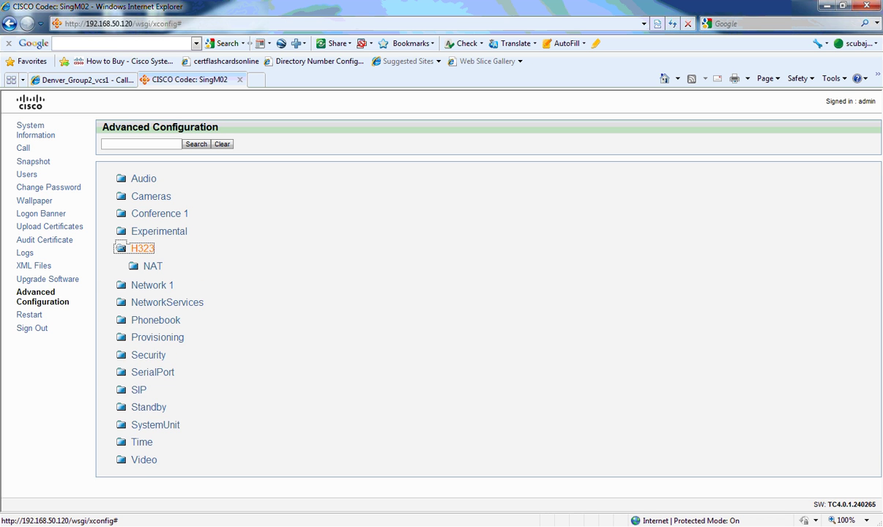
click(157, 284)
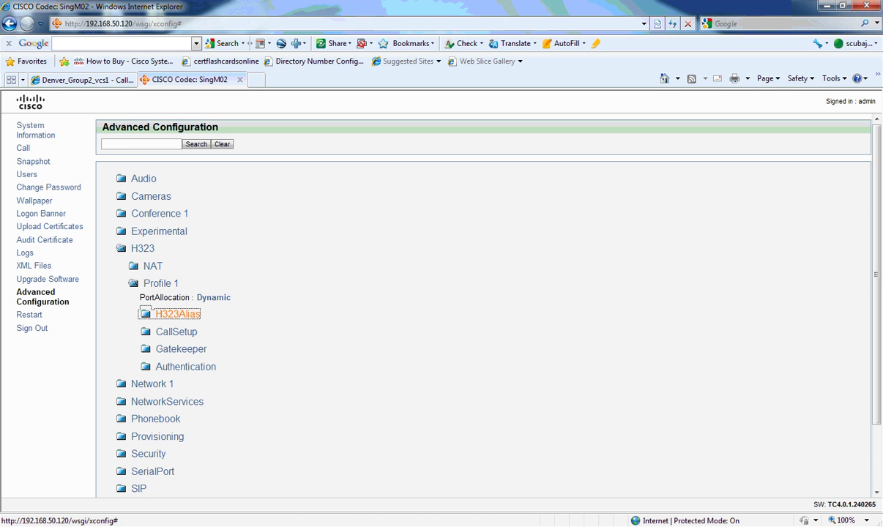
click(178, 314)
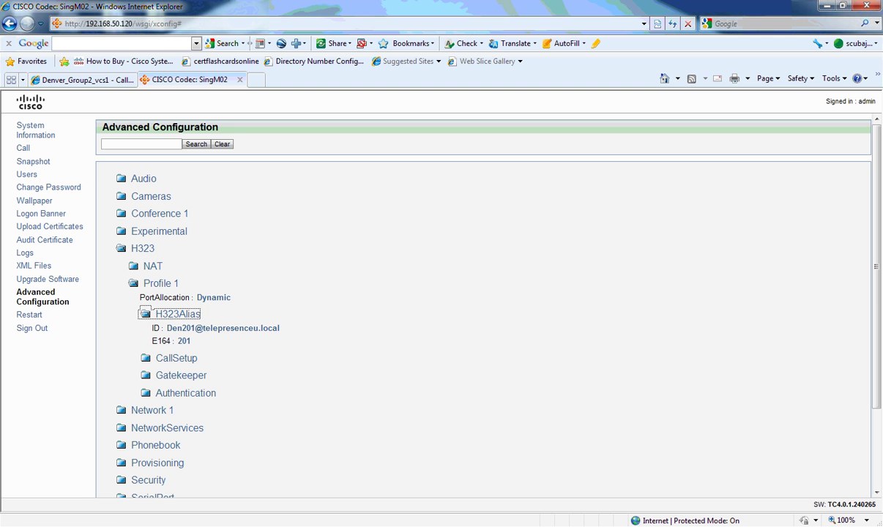
click(176, 358)
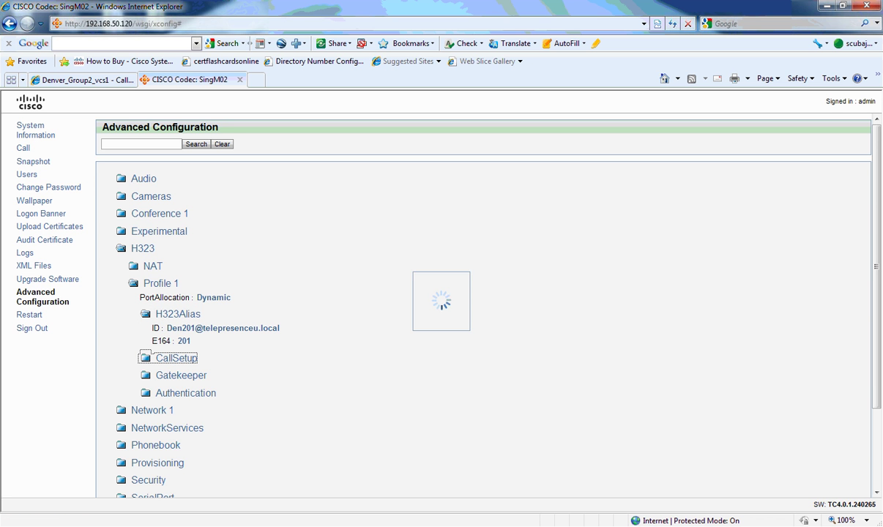
click(181, 389)
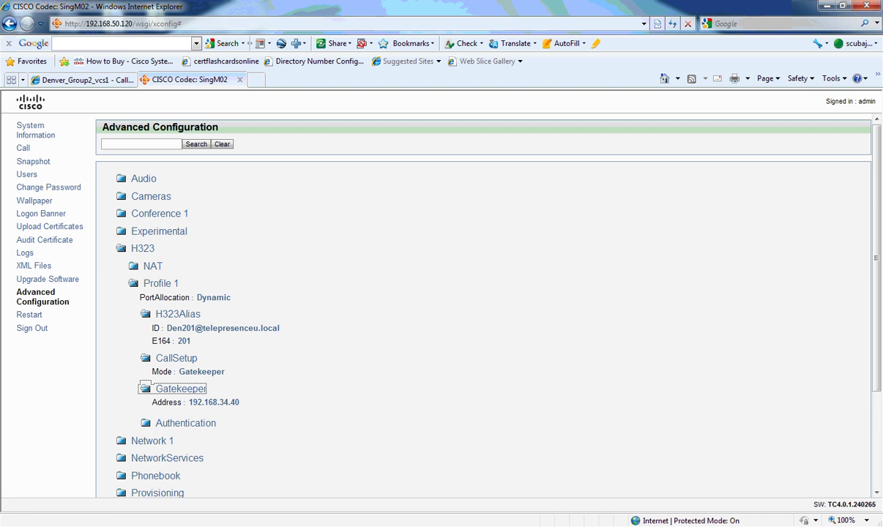
click(184, 432)
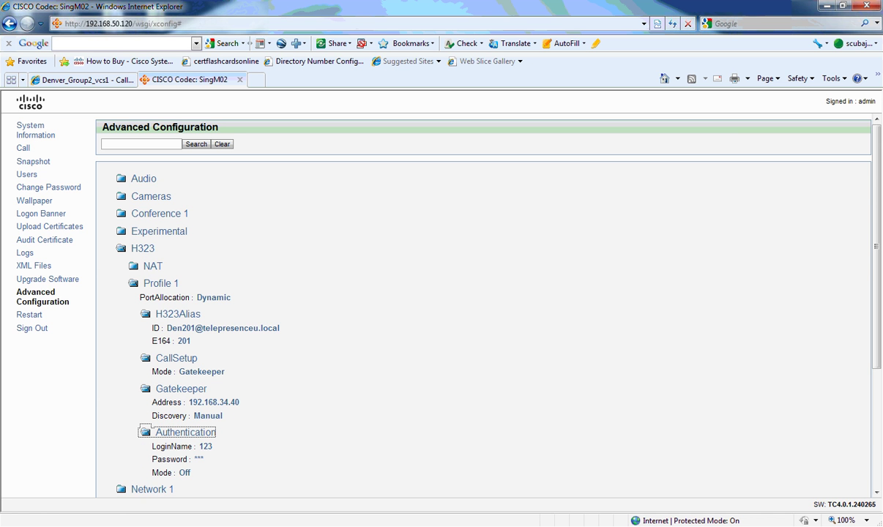
Expand SIP > Profile 1 > Proxy 1 settings, then return to the VCS call status tab
scroll(484, 308, down, 3)
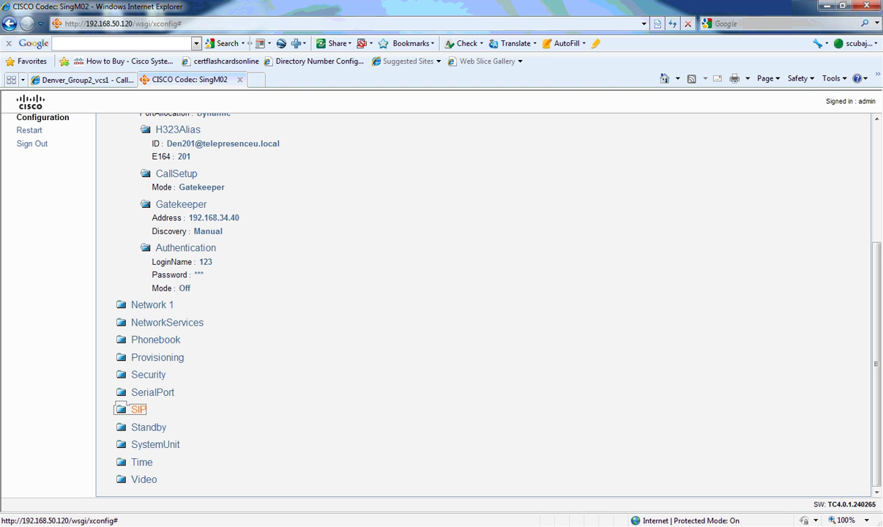
click(138, 410)
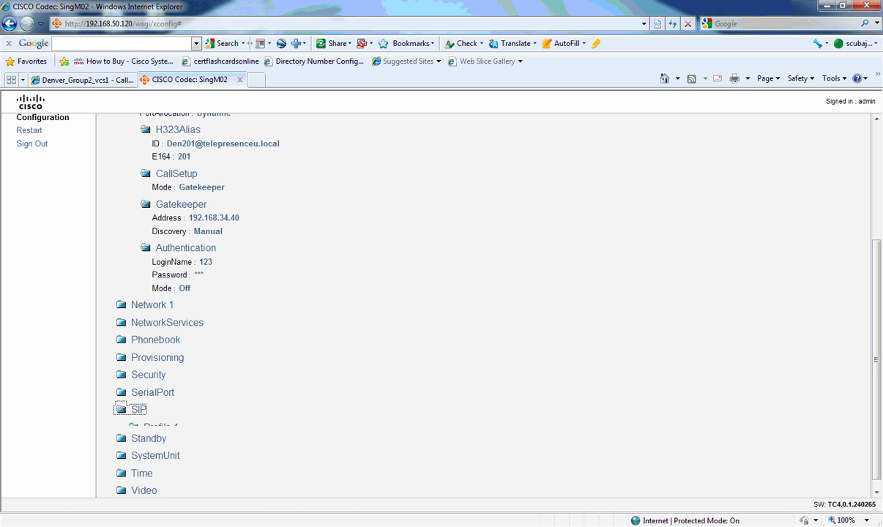
click(139, 423)
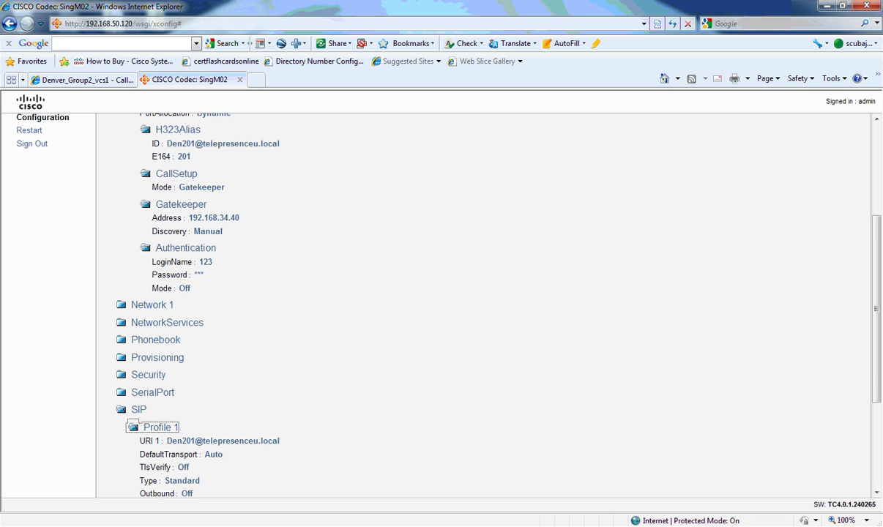
scroll(139, 422, down, 3)
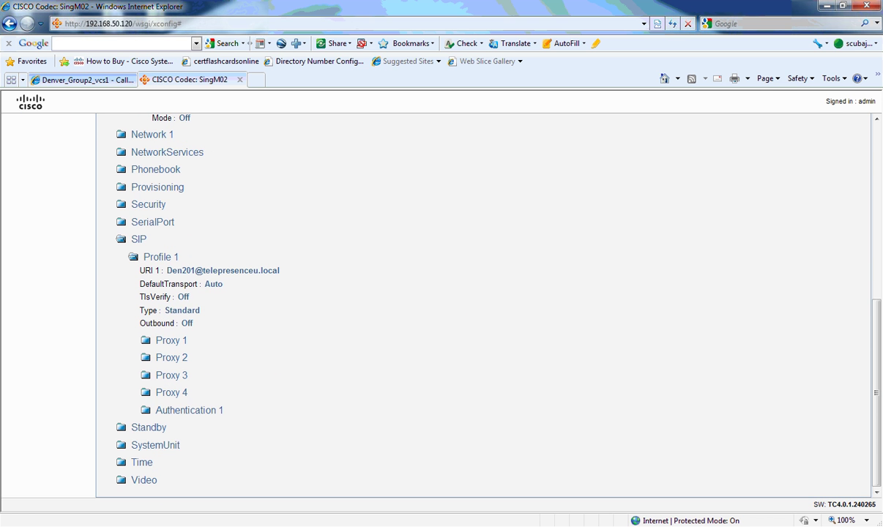
click(170, 341)
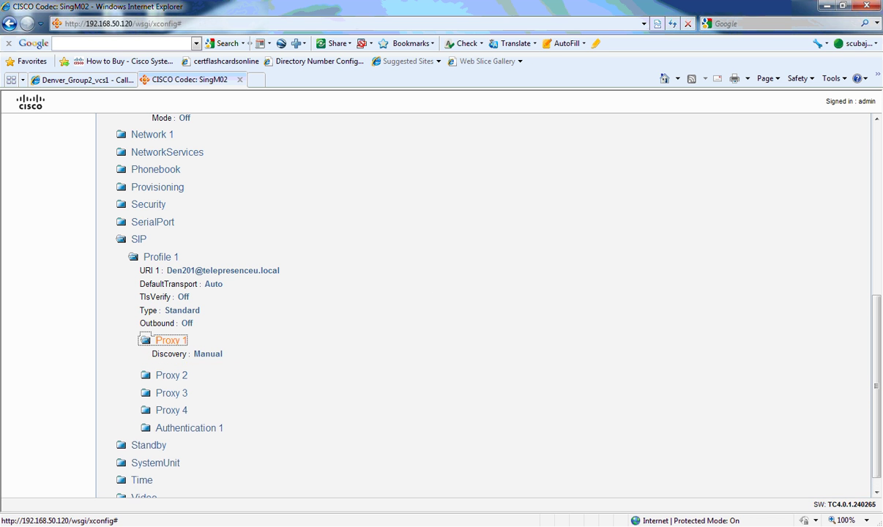
key(ctrl+Tab)
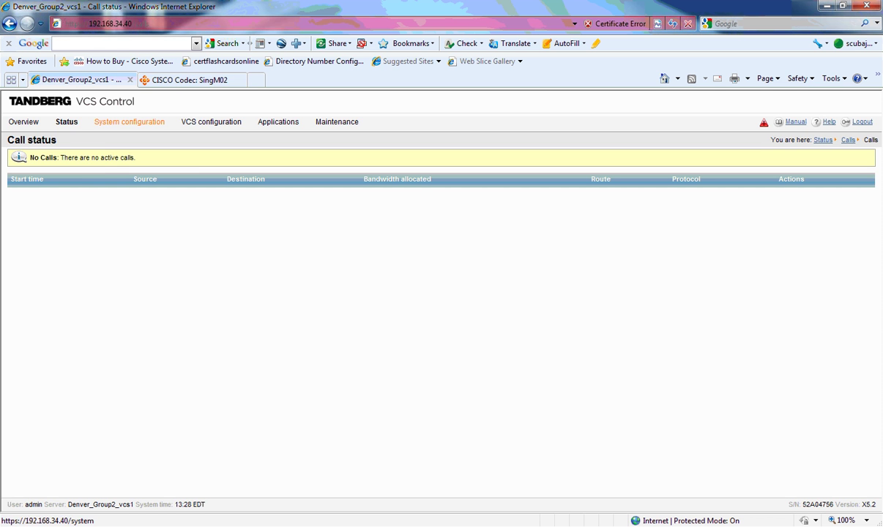
mouse_move(66, 121)
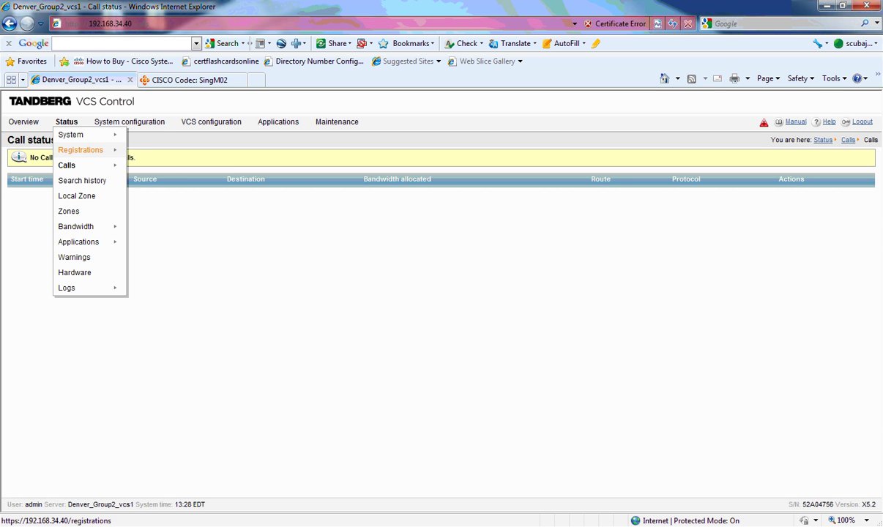
mouse_move(77, 226)
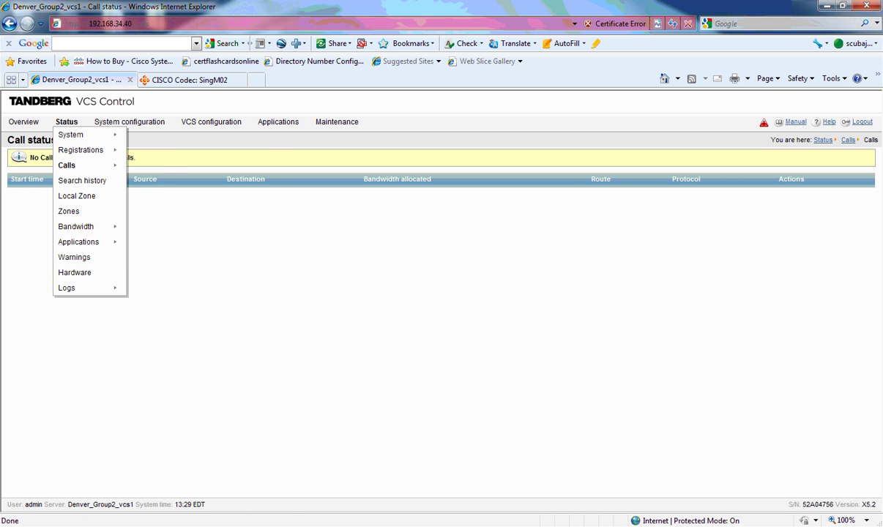
mouse_move(129, 121)
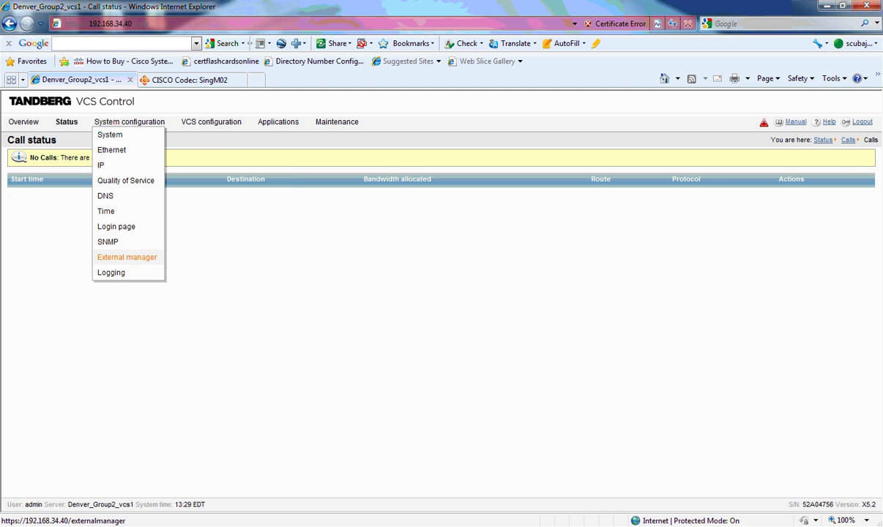
mouse_move(211, 121)
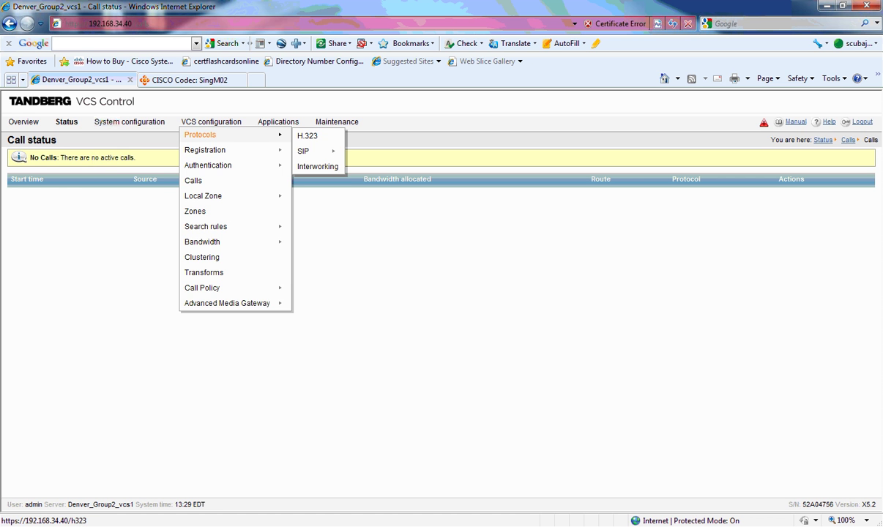
mouse_move(304, 151)
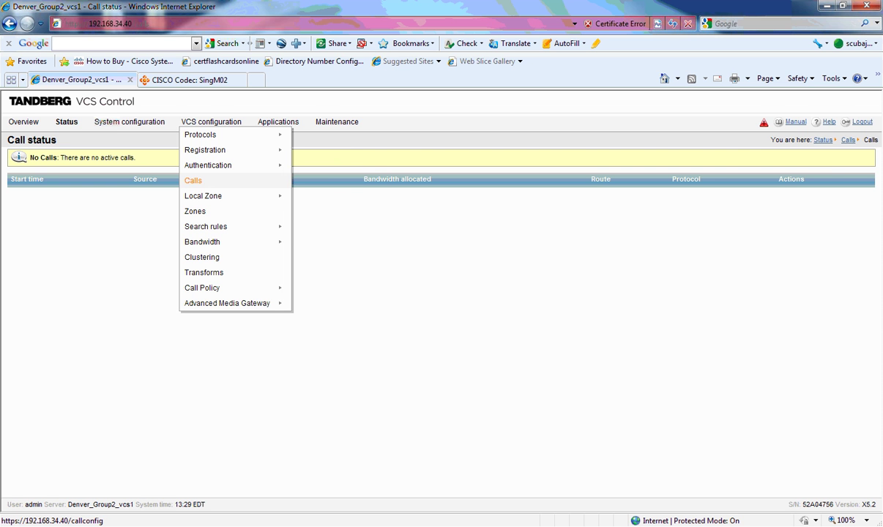
mouse_move(220, 195)
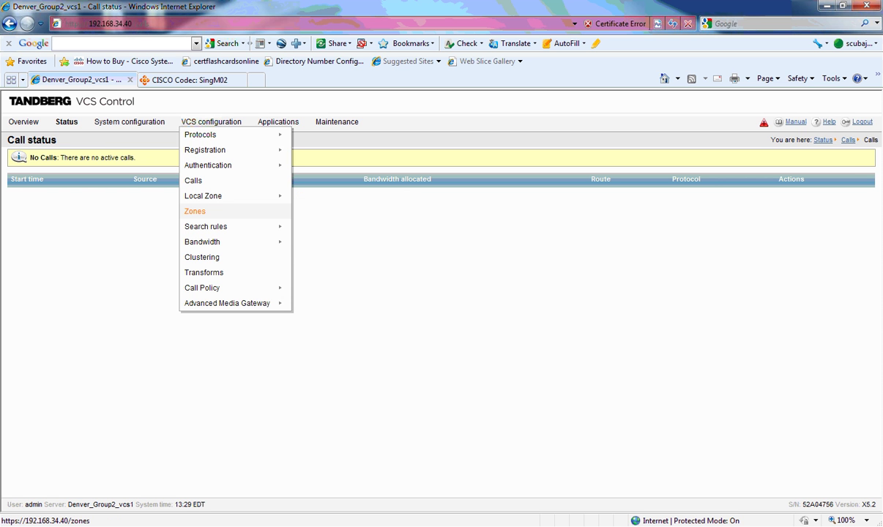
mouse_move(220, 226)
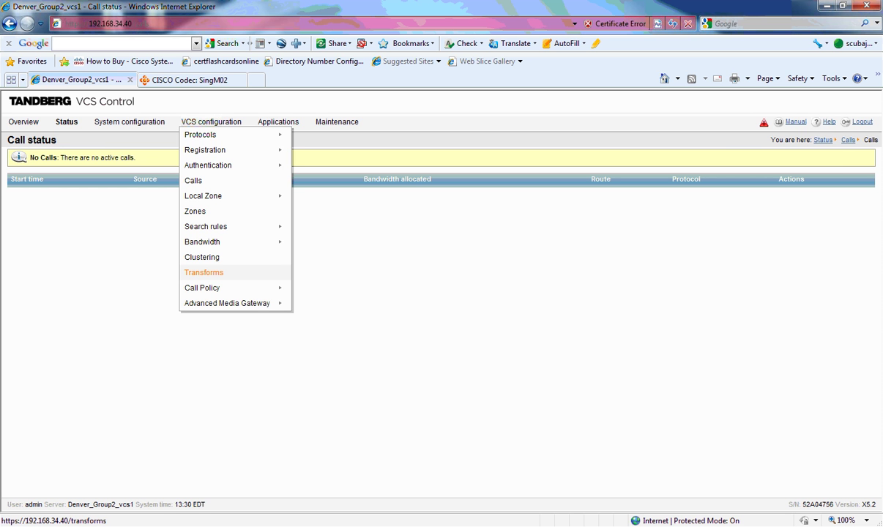
mouse_move(213, 288)
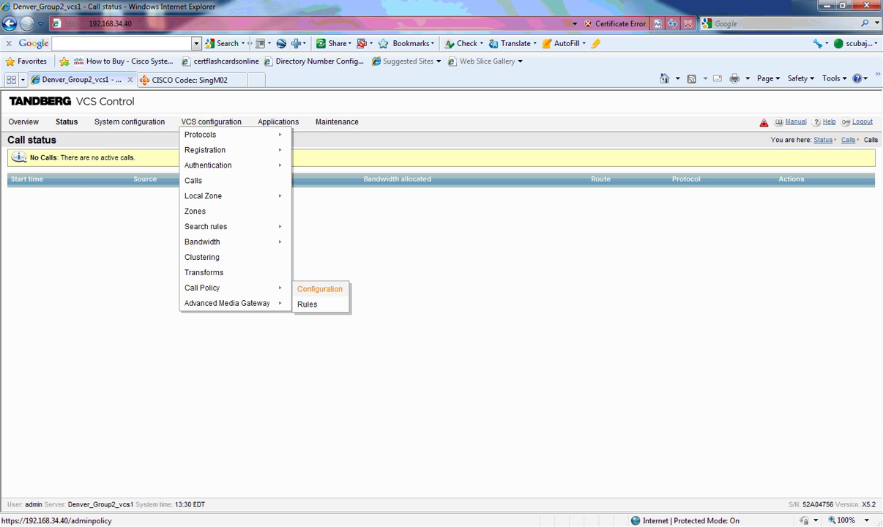
mouse_move(231, 303)
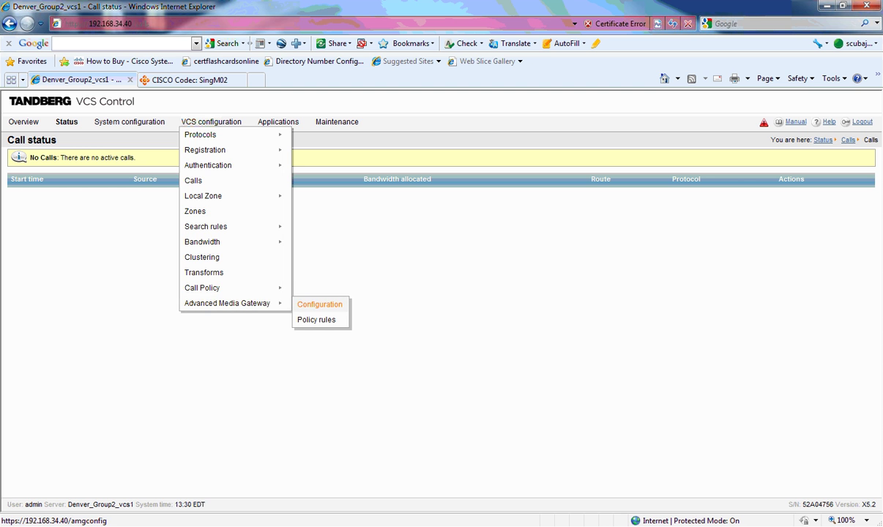
mouse_move(278, 121)
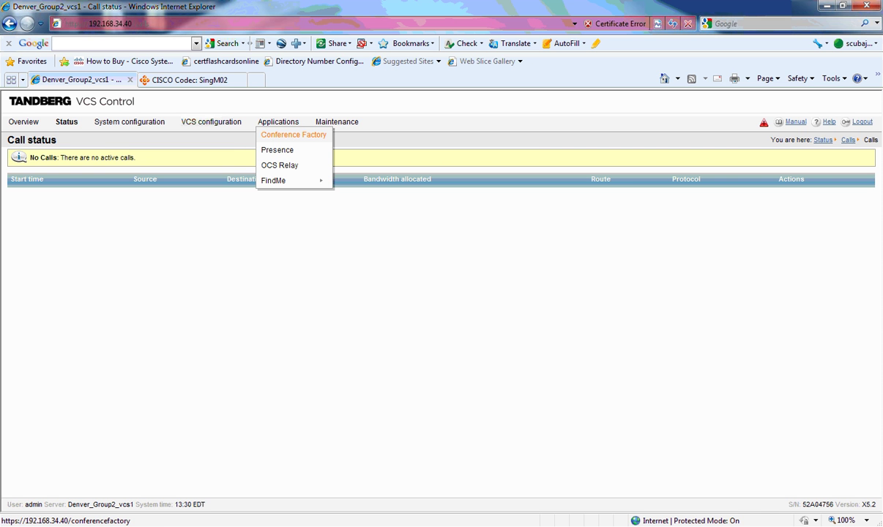
View the Conference Factory page, showing Mode Off, number range 1–65535 and status Inactive
click(293, 134)
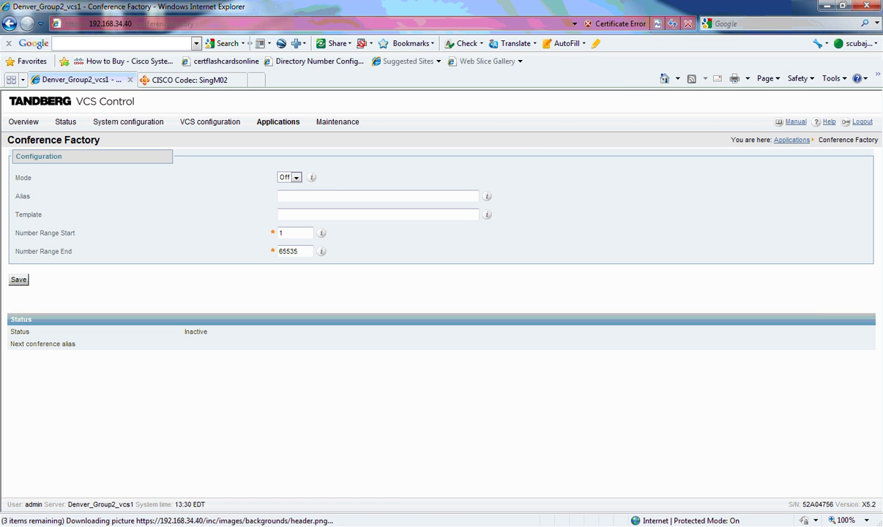
mouse_move(279, 122)
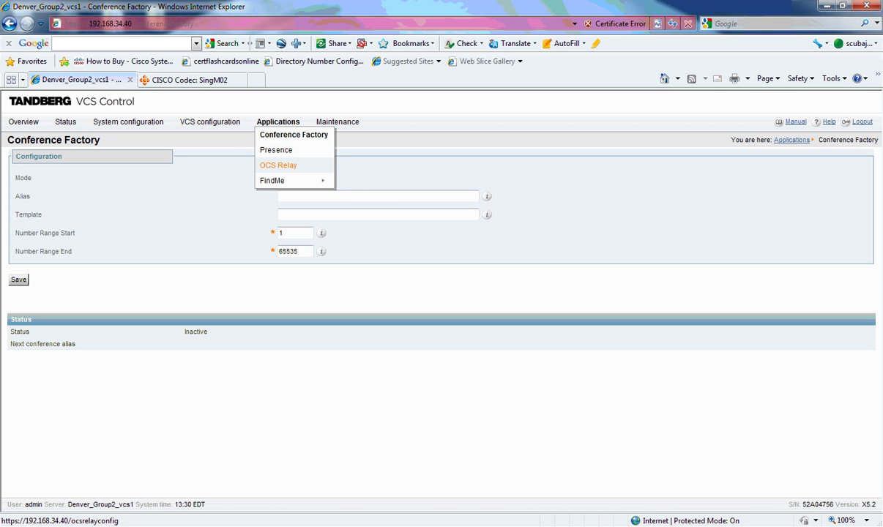
mouse_move(293, 180)
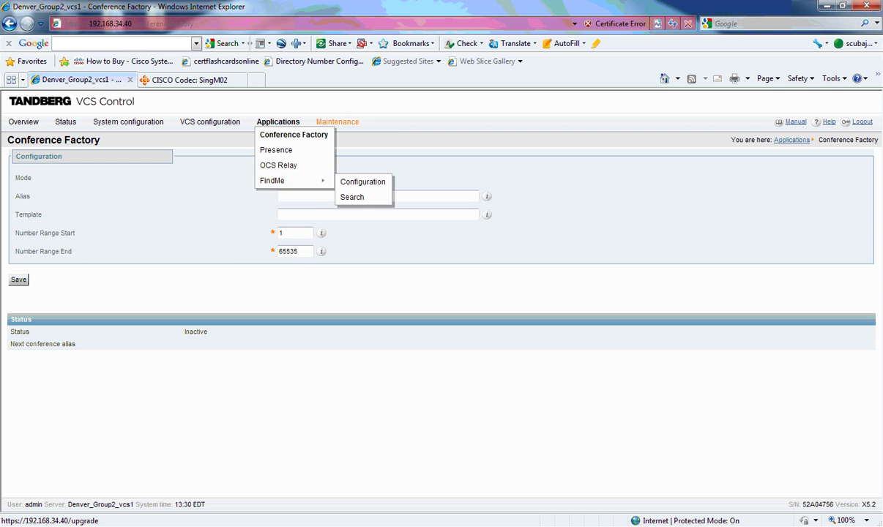
mouse_move(337, 122)
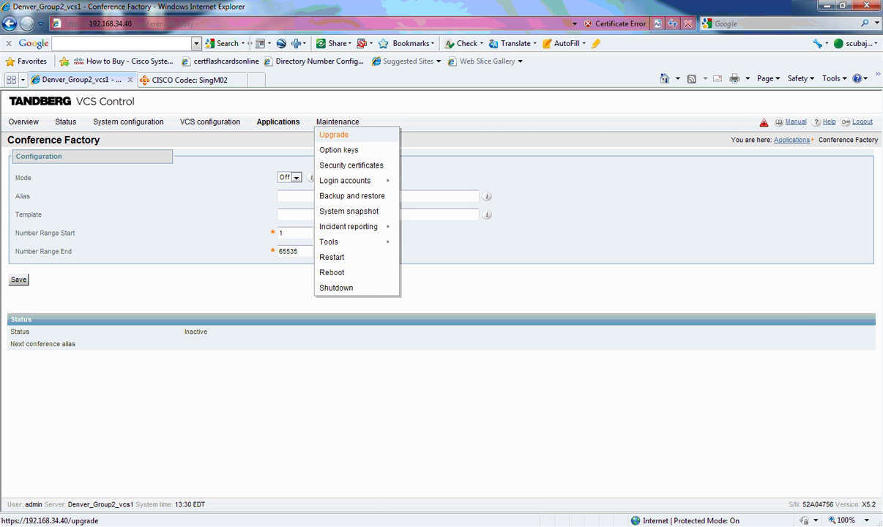
Review component versions on the Upgrade page, open Backup and restore, then a new blank tab
click(334, 135)
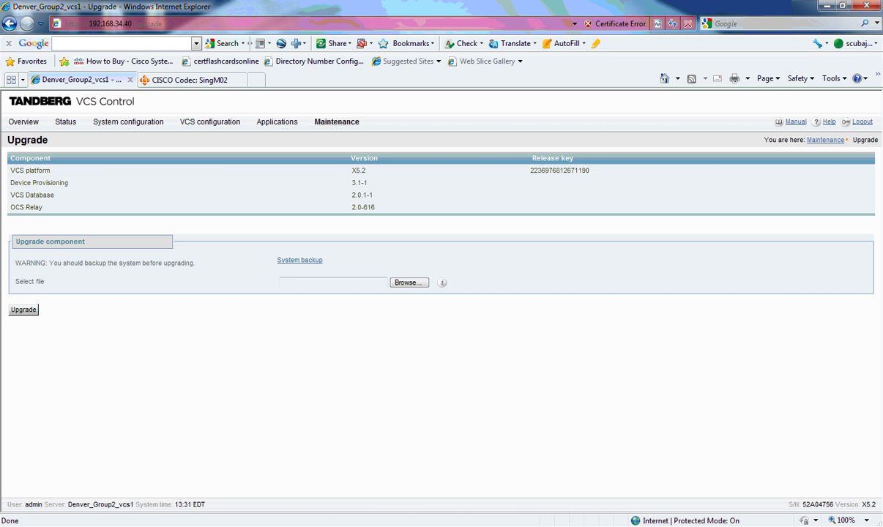
mouse_move(336, 122)
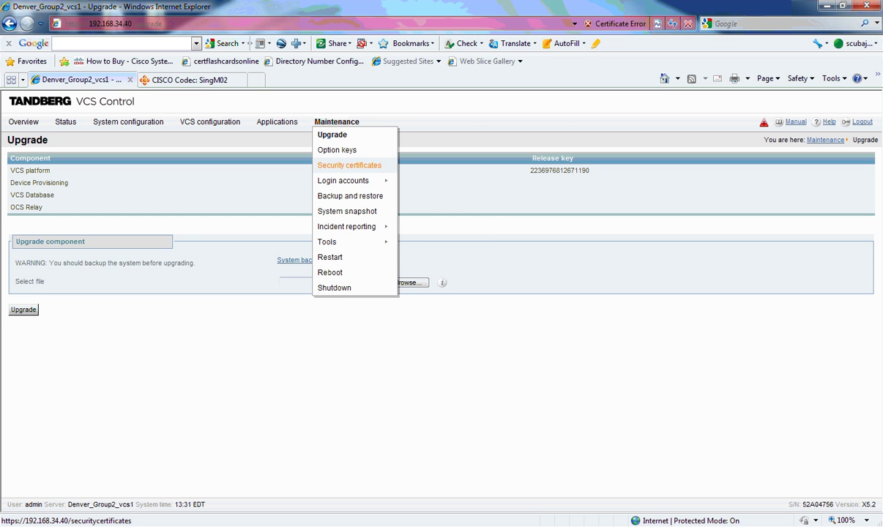
mouse_move(343, 180)
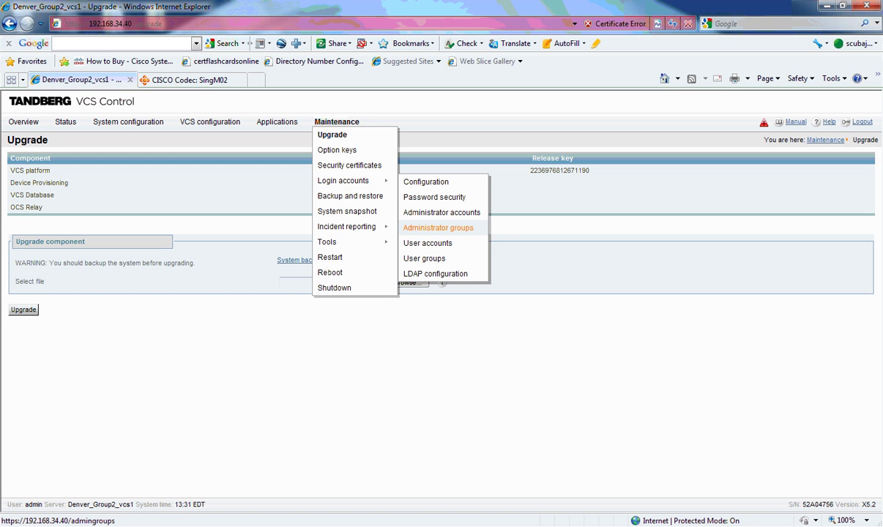
click(350, 196)
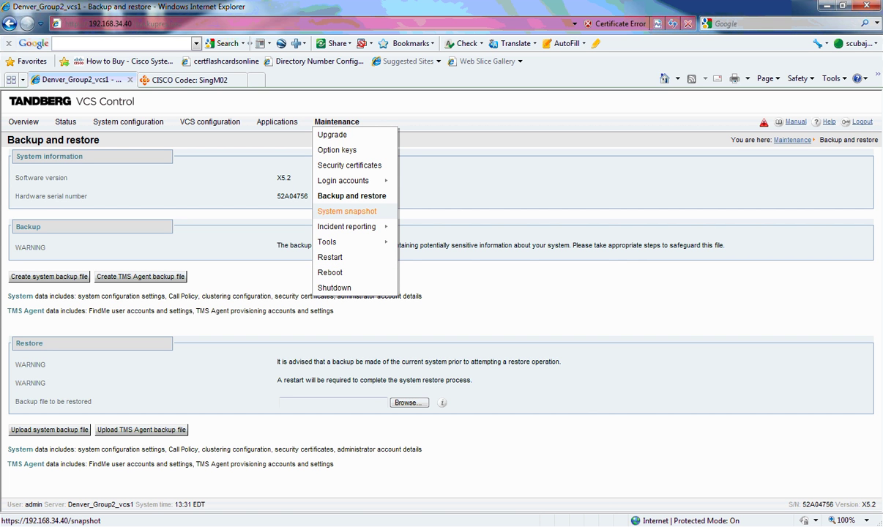
click(347, 211)
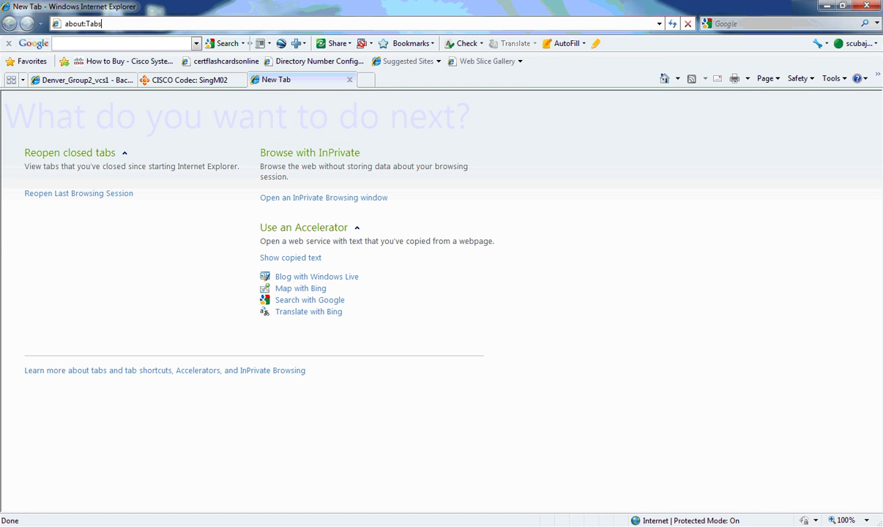
key(BackSpace)
key(BackSpace)
key(BackSpace)
key(BackSpace)
key(BackSpace)
key(BackSpace)
key(BackSpace)
key(BackSpace)
key(BackSpace)
key(BackSpace)
text(https://)
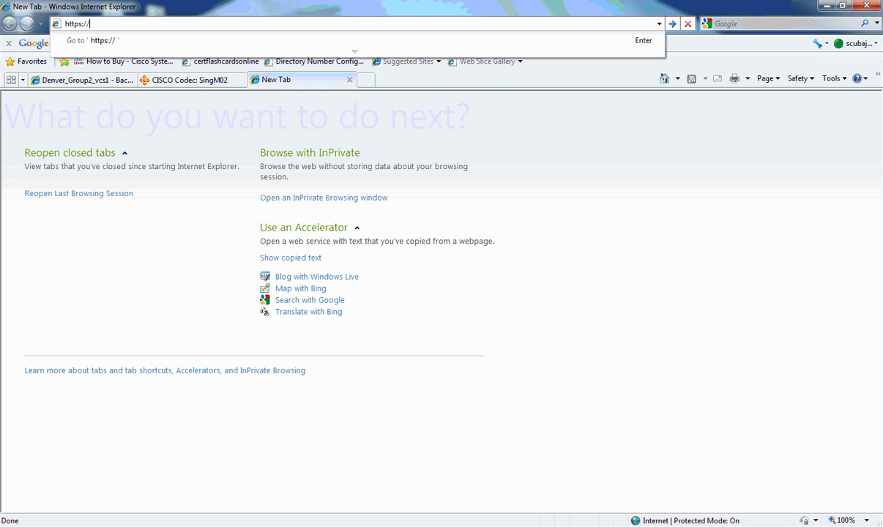
text(192.168.34.10)
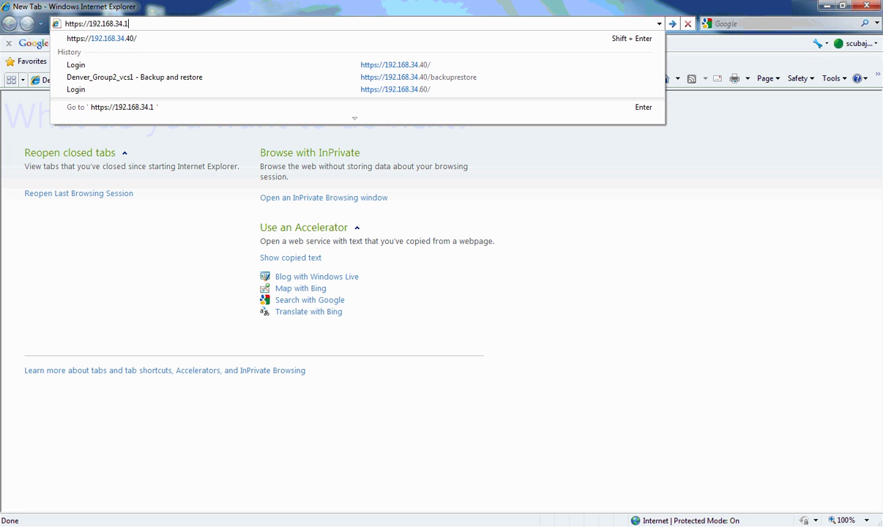
text(0)
key(Return)
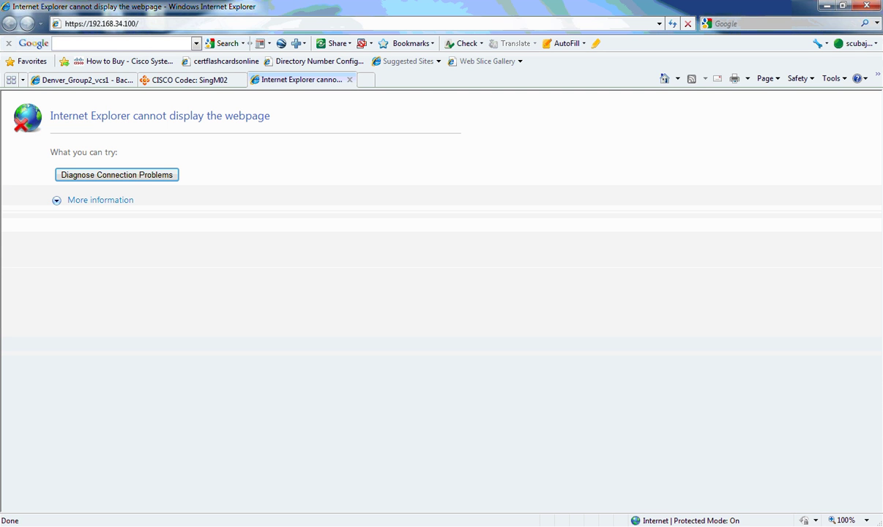
click(85, 24)
click(85, 23)
key(Left)
key(BackSpace)
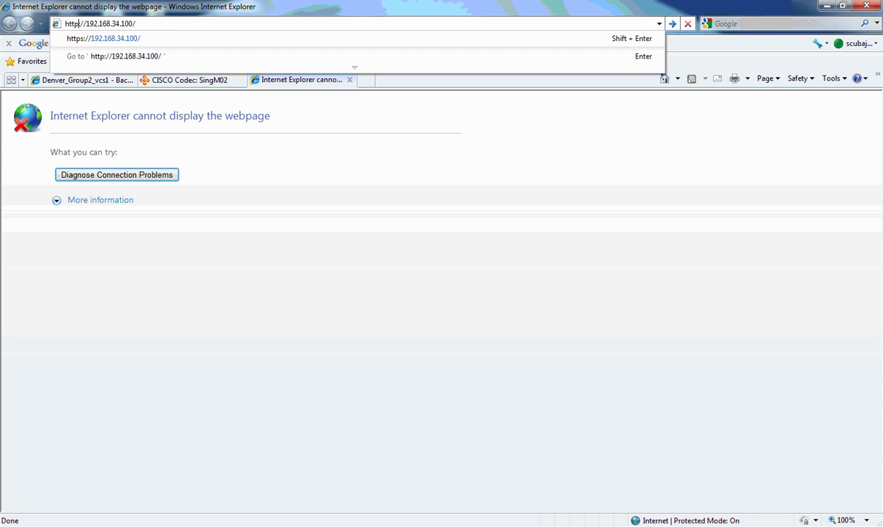
key(End)
key(BackSpace)
key(BackSpace)
key(BackSpace)
key(BackSpace)
text(20)
key(Return)
key(Home)
key(Delete)
key(End)
text(tms)
key(Return)
text(admin)
key(Tab)
Submit the admin password, then retype a corrected password
text(********)
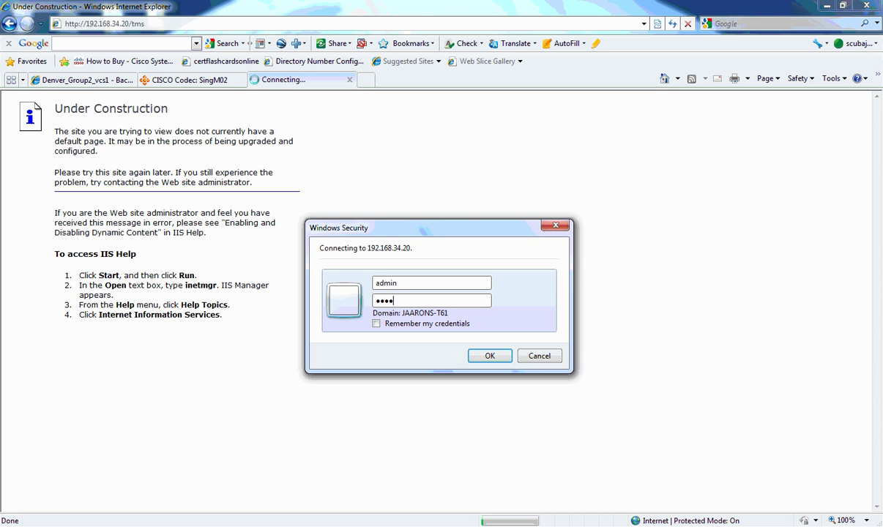
key(Return)
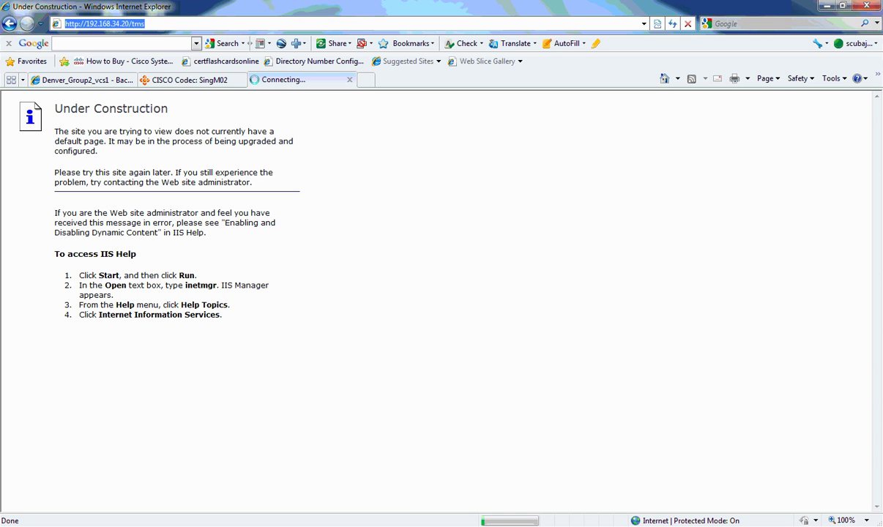
text(***)
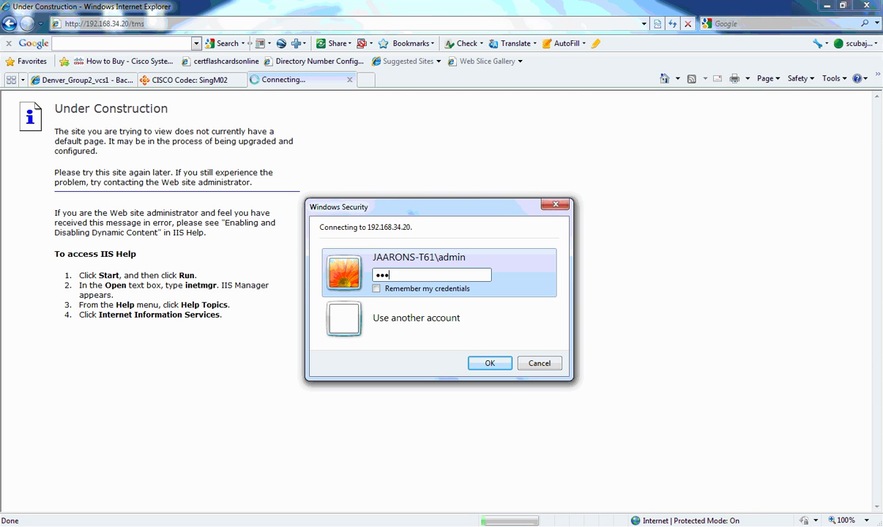
text(****)
key(BackSpace)
key(BackSpace)
key(BackSpace)
key(BackSpace)
key(BackSpace)
key(BackSpace)
key(BackSpace)
text(*************************)
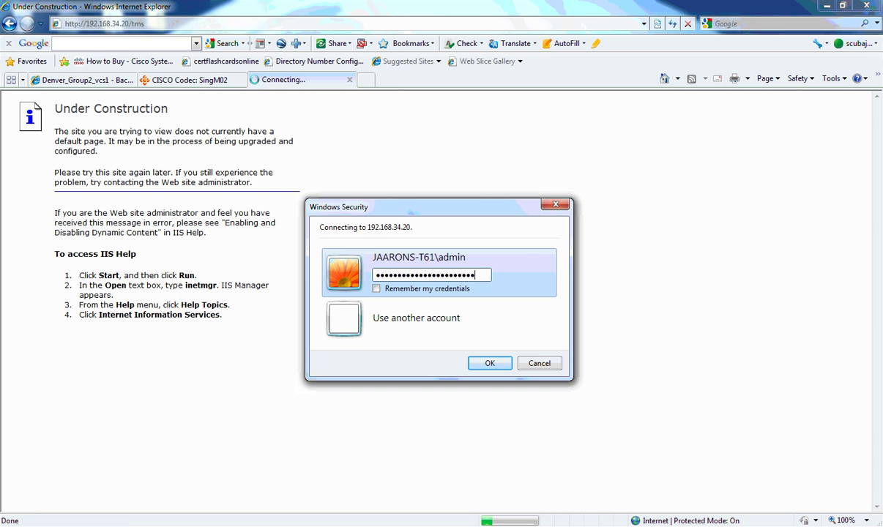
Sign in with another account using the domain administrator's user name and password
click(416, 318)
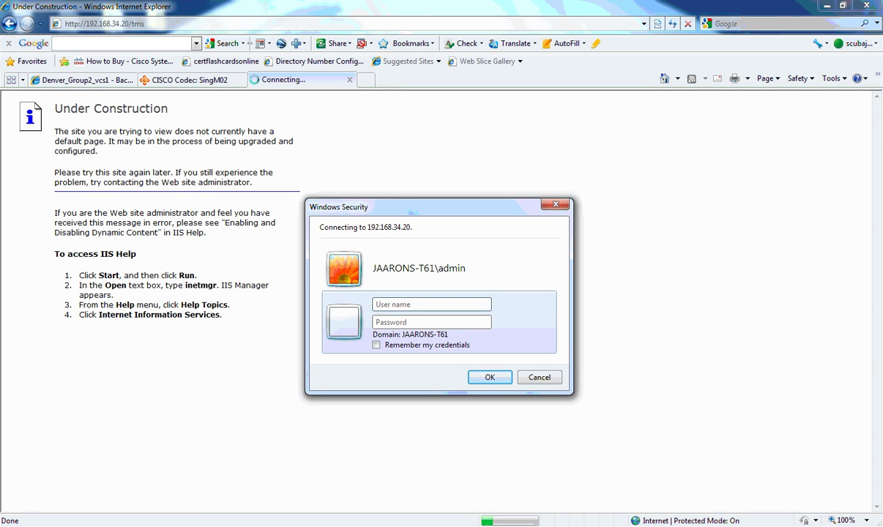
text(administrator@dcs)
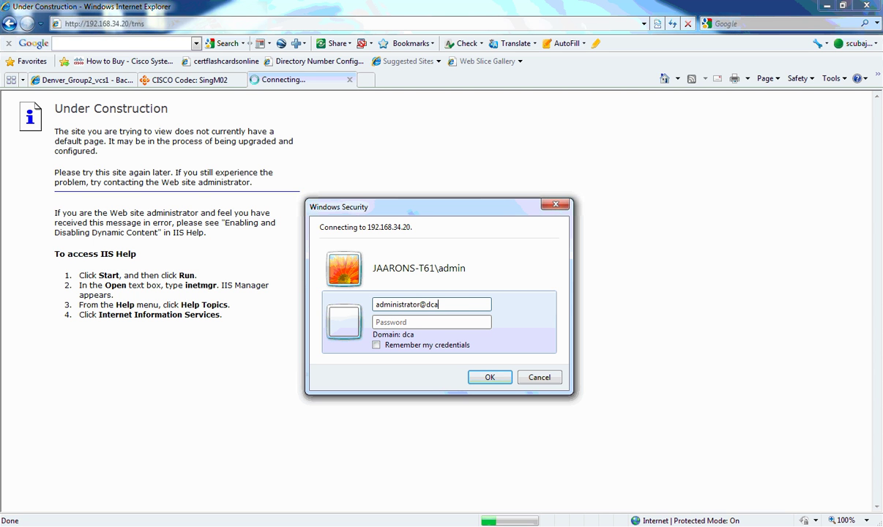
text(34.local)
click(433, 323)
text(•••••)
key(Return)
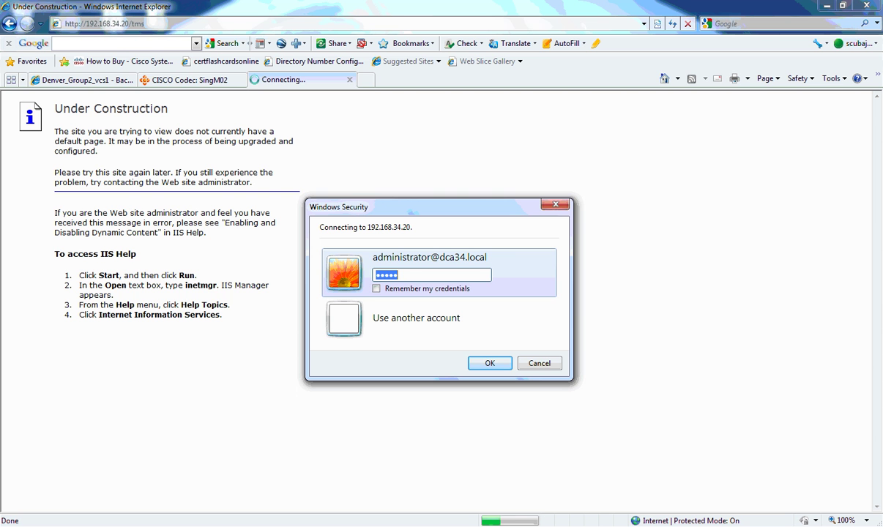
text(••••••••••)
key(Return)
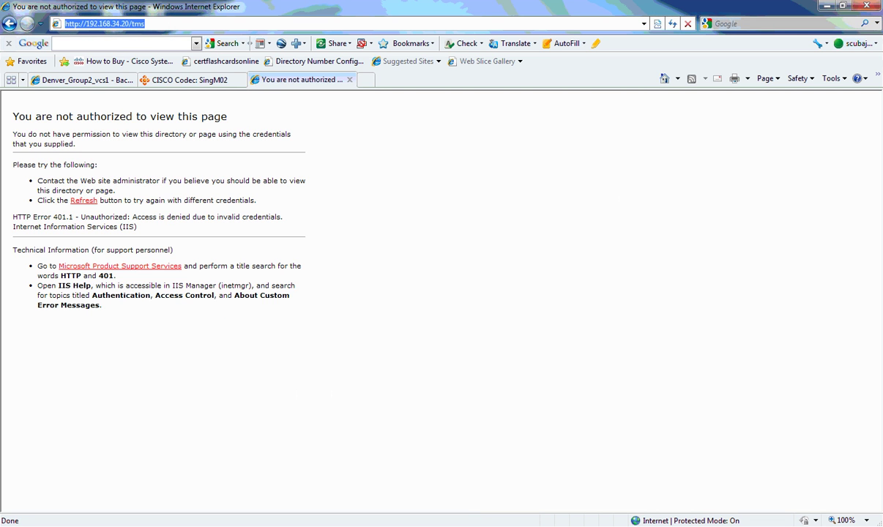
Reload the TMS address, retry with a different domain account, and dismiss the returning prompt
key(End)
key(BackSpace)
text(s)
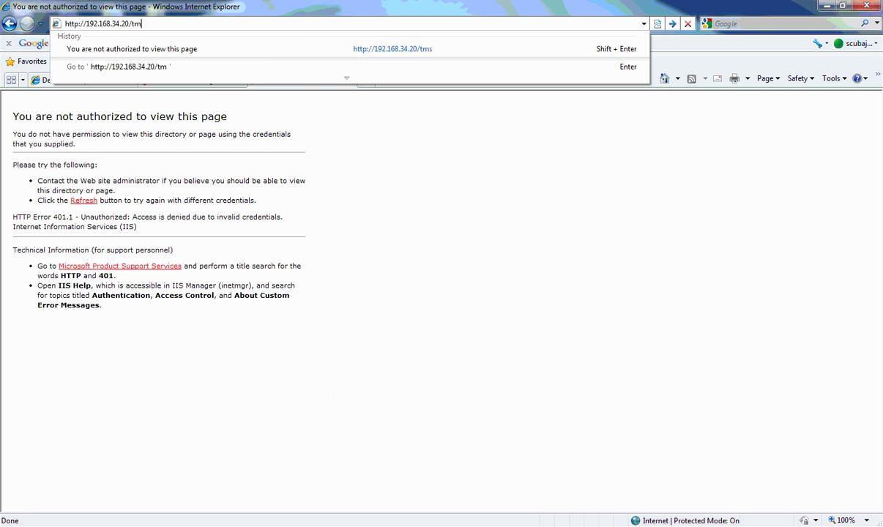
key(Return)
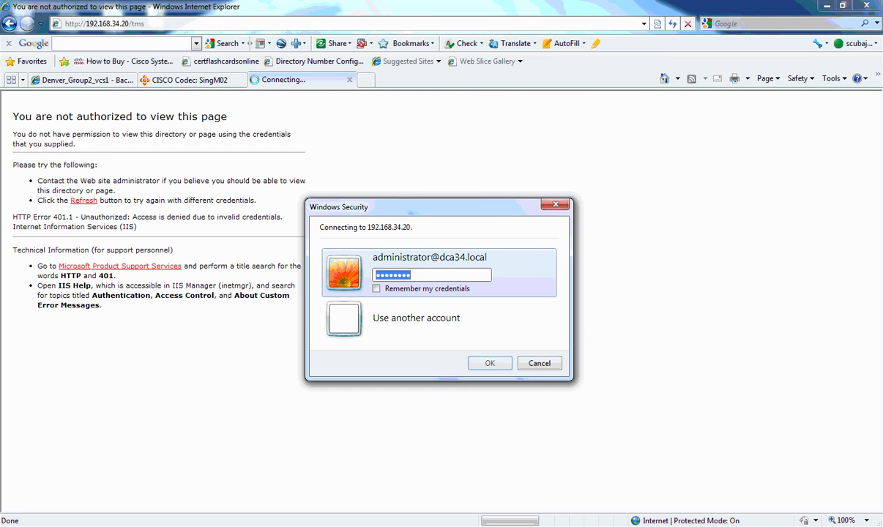
click(416, 318)
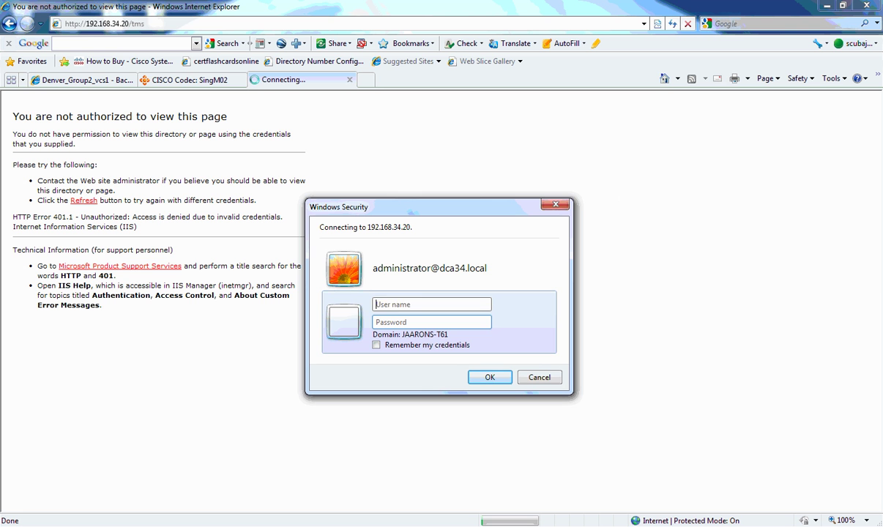
text(admin@)
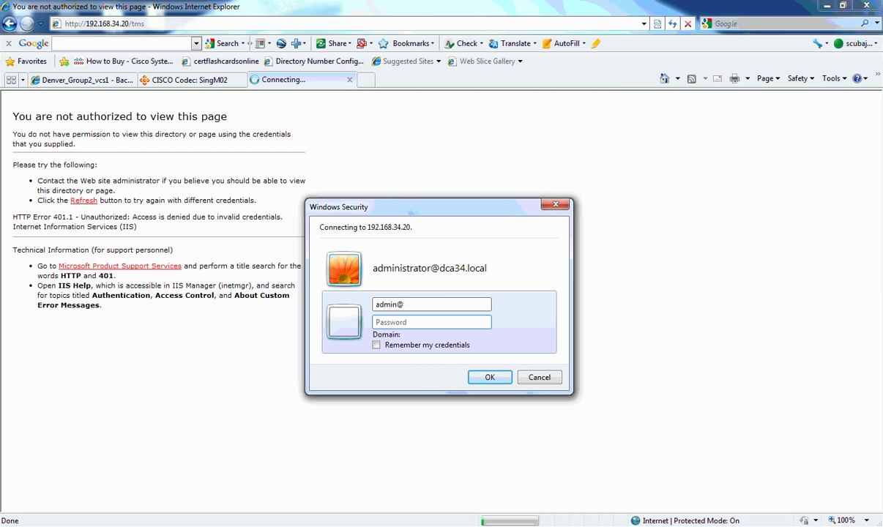
text(dca34.localpassword)
key(Return)
click(509, 343)
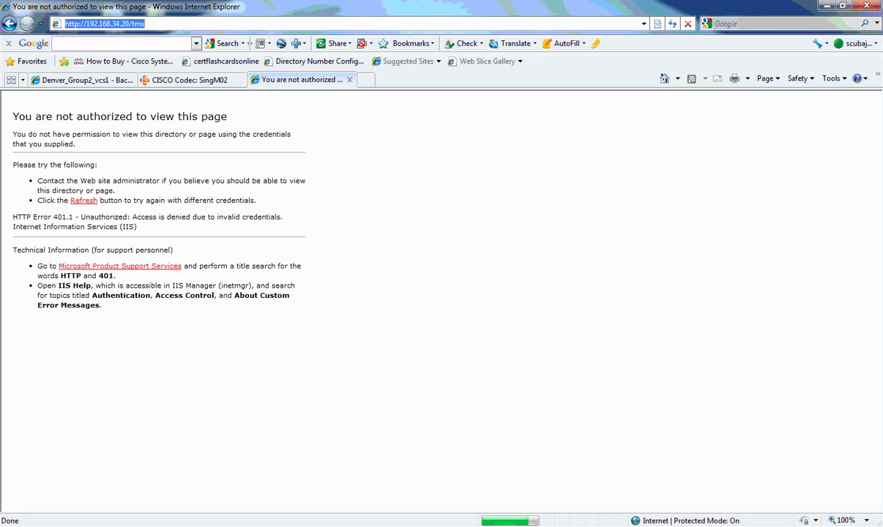
Run mstsc /v:192.168.34.20 from Start and accept the unverified identity warning
key(super)
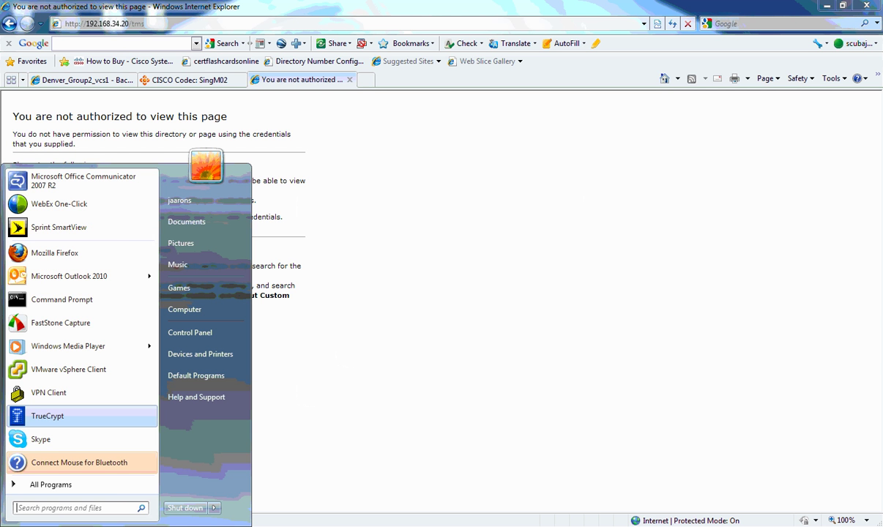
text(mst)
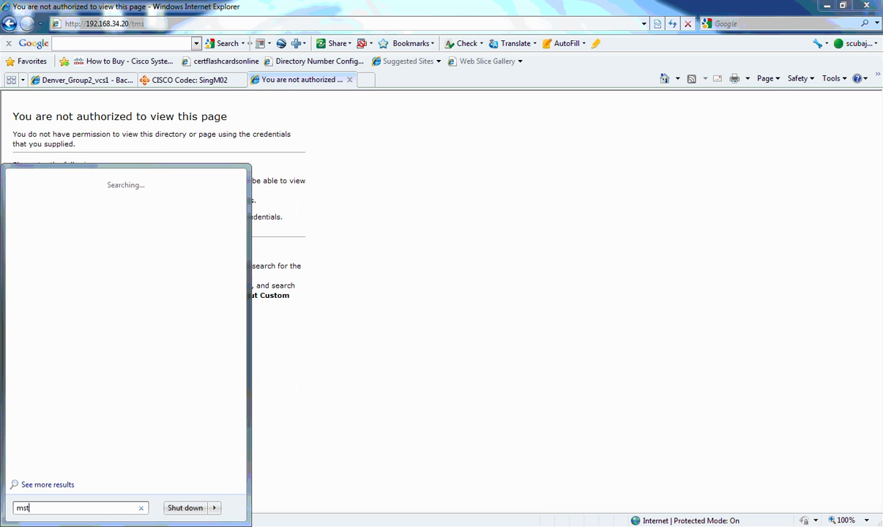
text(sc /)
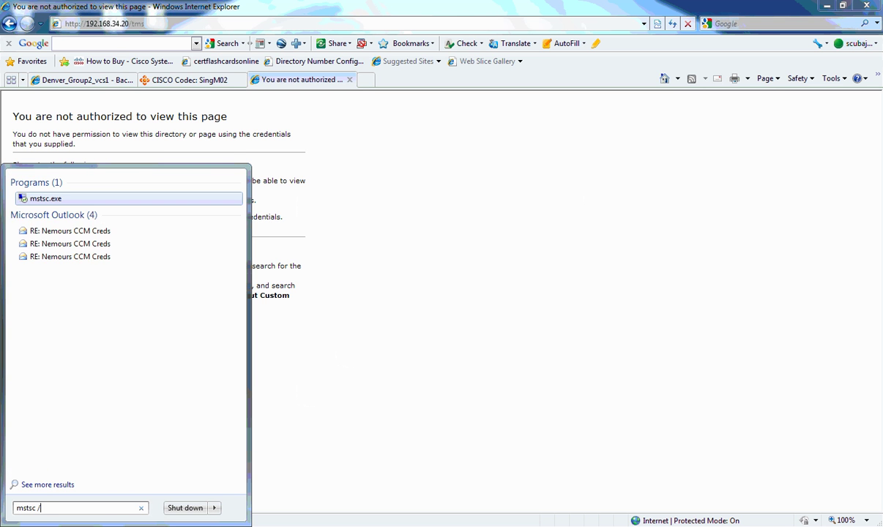
text(v:1)
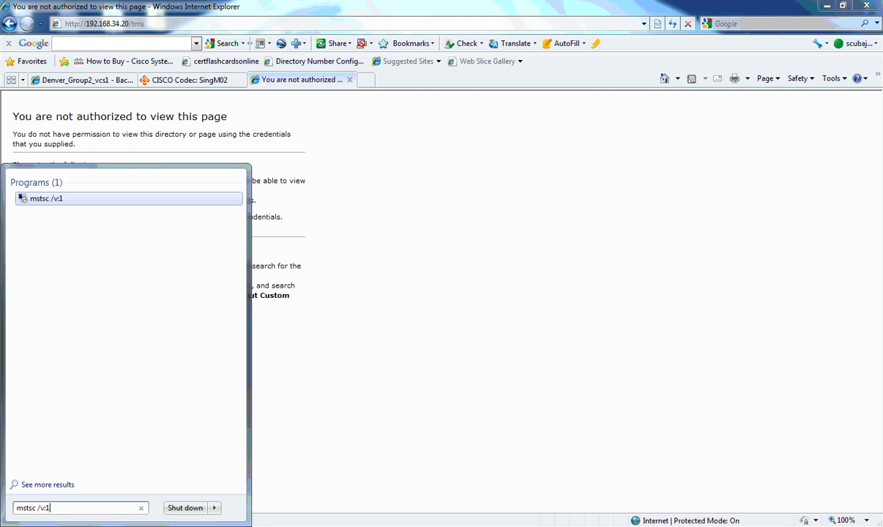
text(92.168.34.20)
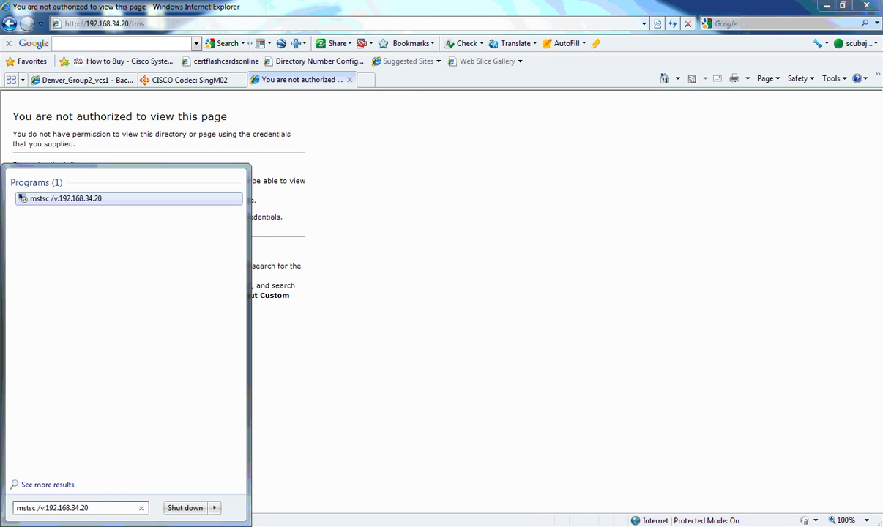
key(Return)
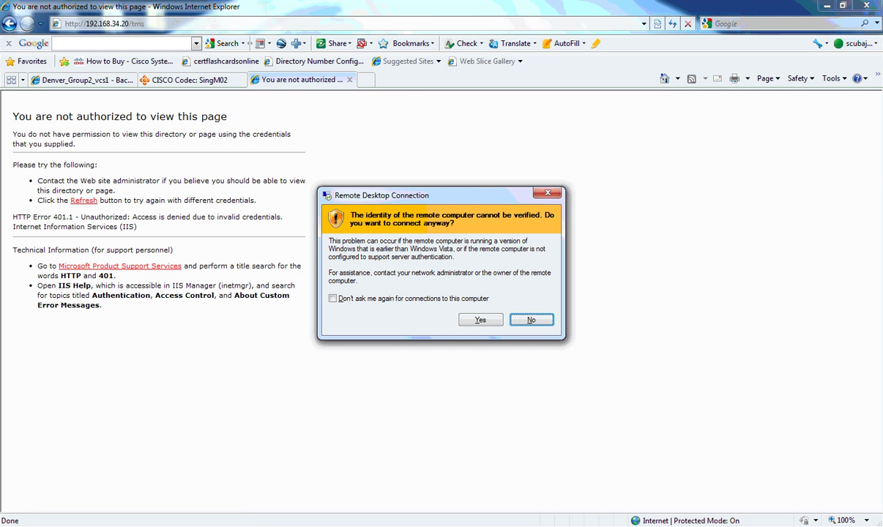
key(y)
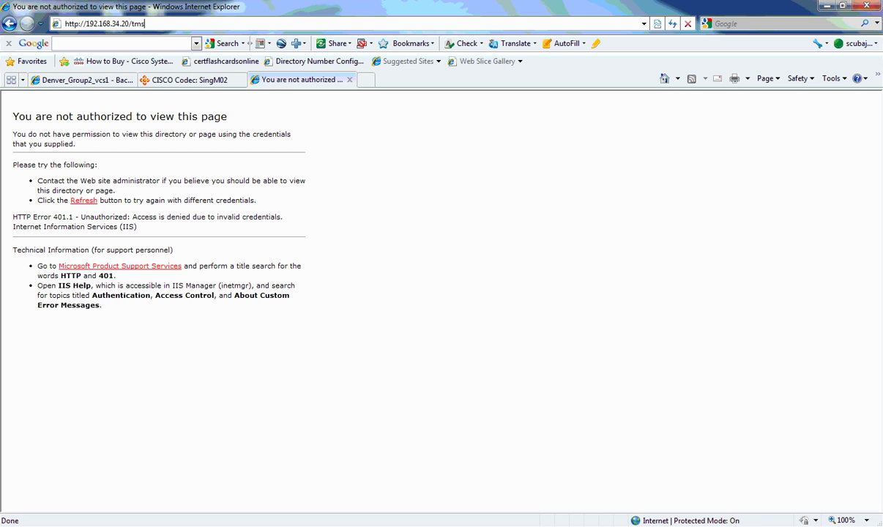
Sign in to TMS with another account as the dca34 domain administrator
text(*********)
key(BackSpace)
key(BackSpace)
key(BackSpace)
key(BackSpace)
key(BackSpace)
key(BackSpace)
key(BackSpace)
key(BackSpace)
key(BackSpace)
text(******)
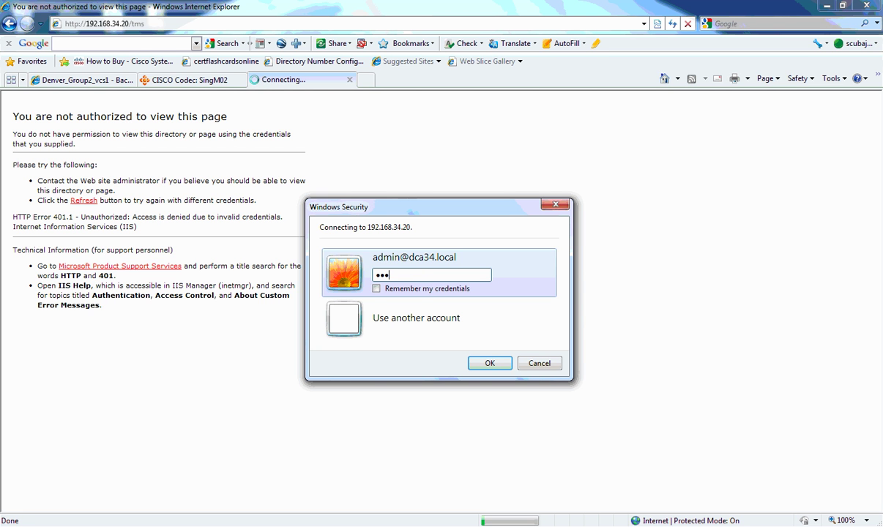
text(**)
click(417, 318)
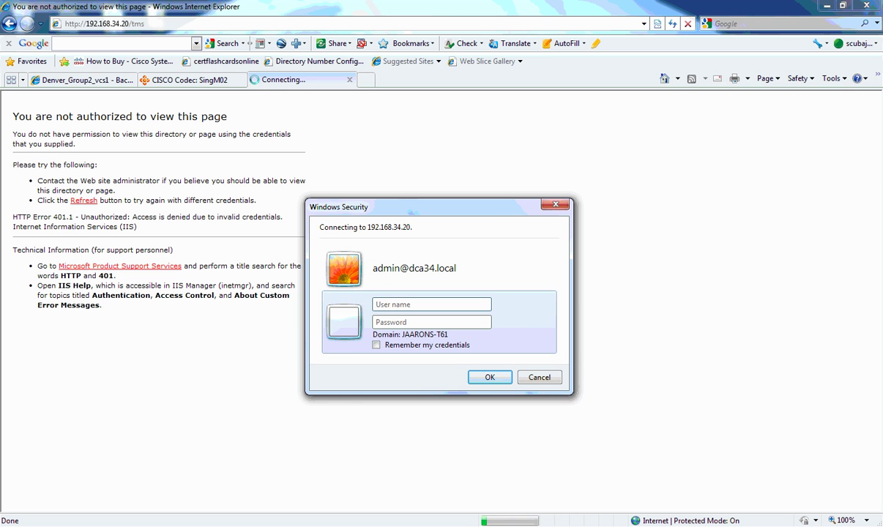
text(dca34\administrator)
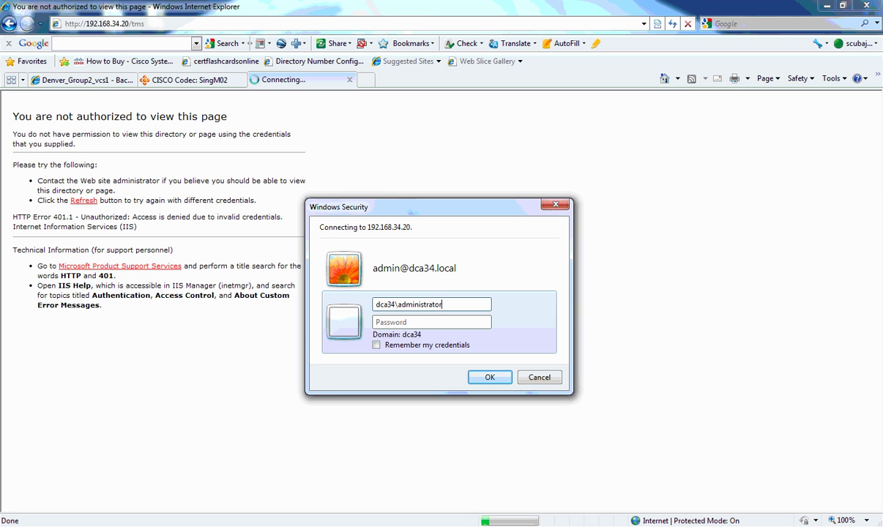
key(Tab)
text(cisco)
key(Return)
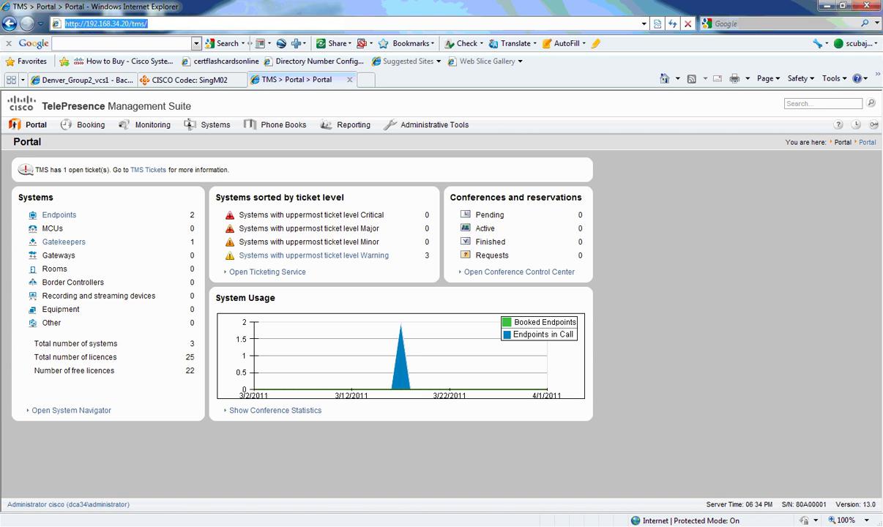
Browse the Monitoring, Systems, Phone Books and Reporting menus, then Administrative Tools > Configuration
mouse_move(86, 125)
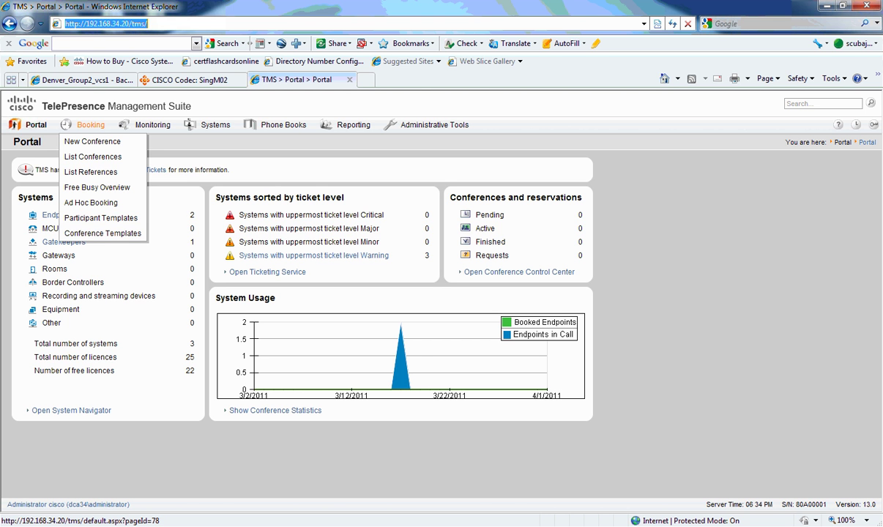
mouse_move(152, 125)
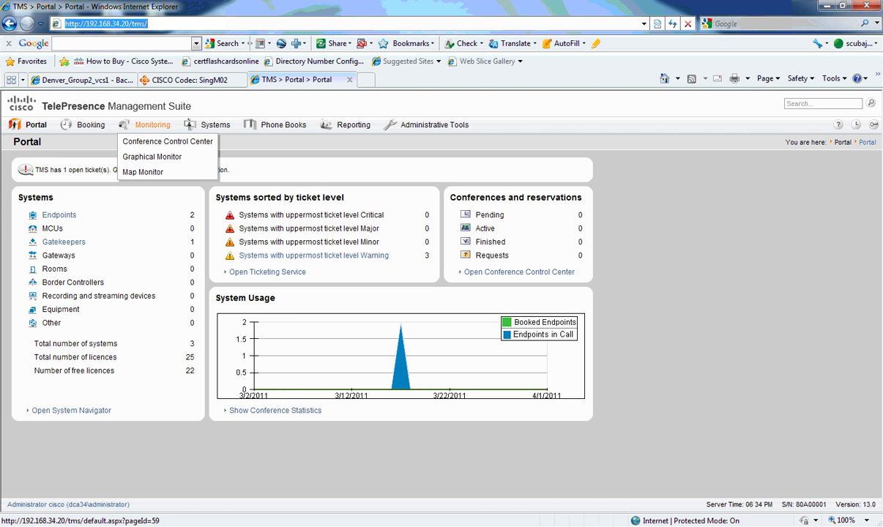
mouse_move(214, 124)
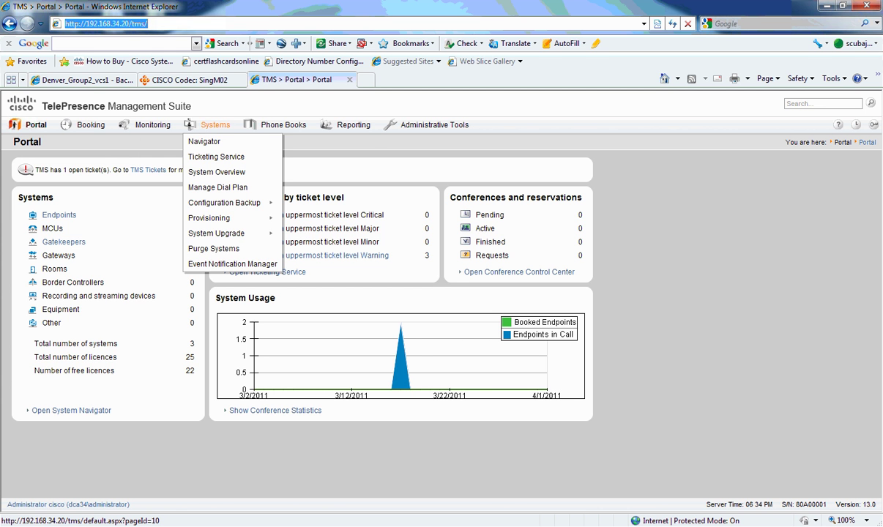
mouse_move(284, 124)
mouse_move(353, 124)
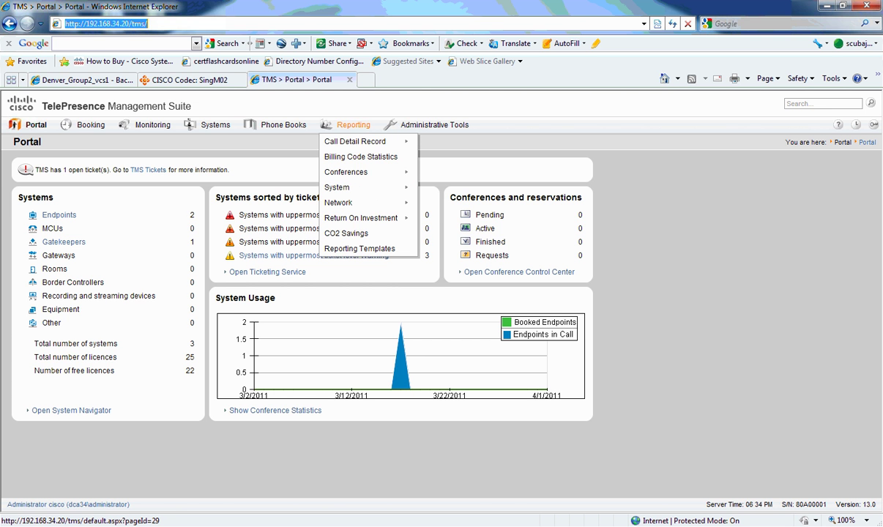
mouse_move(434, 125)
mouse_move(411, 141)
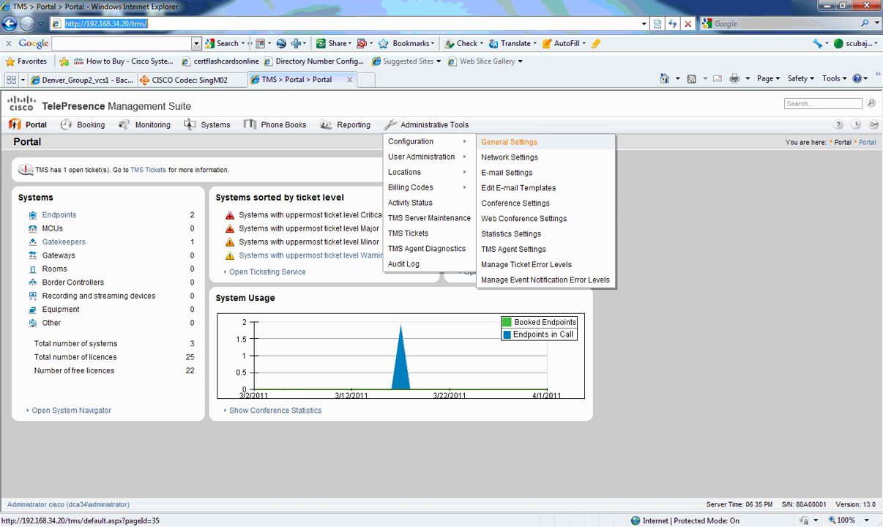
Open Conference Settings and review defaults like 30-minute duration and 4096 kbps bandwidth
click(516, 203)
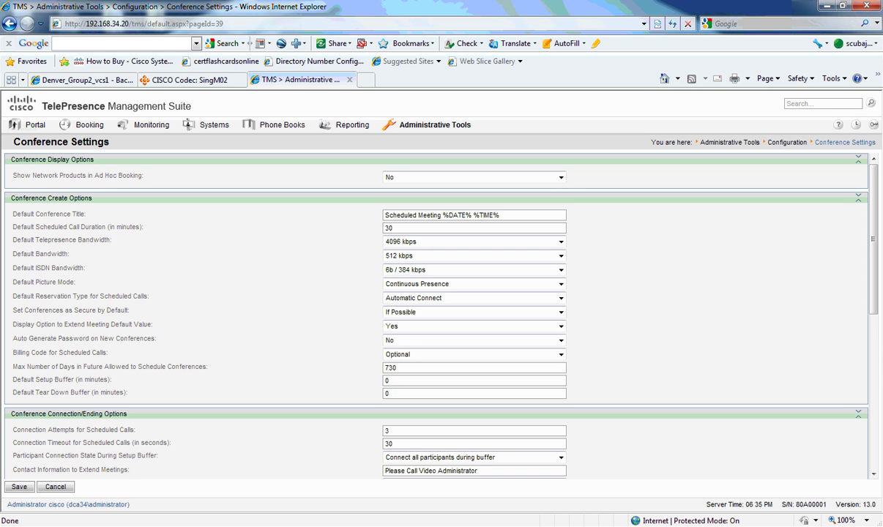
scroll(440, 308, down, 3)
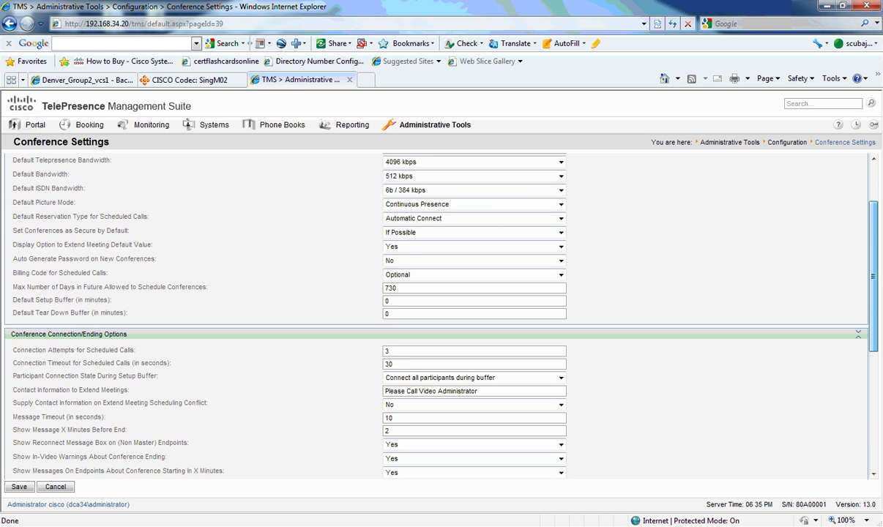
scroll(439, 308, down, 8)
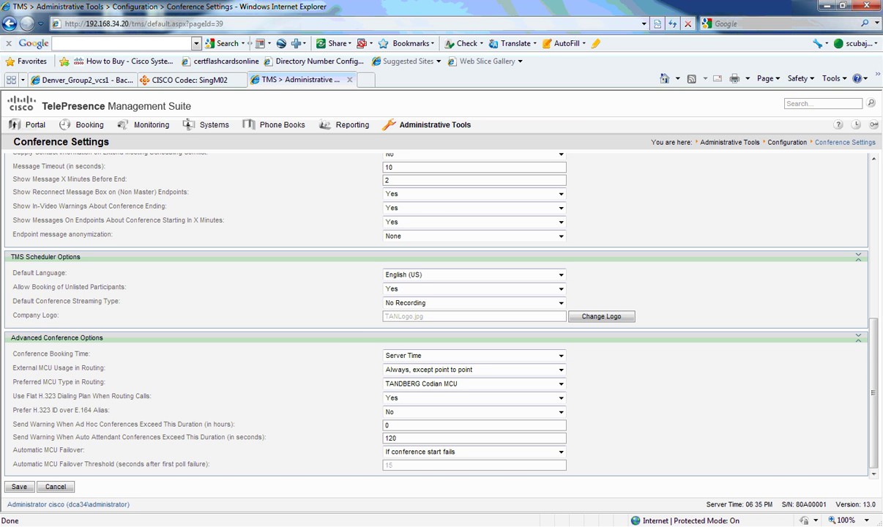
scroll(439, 315, up, 10)
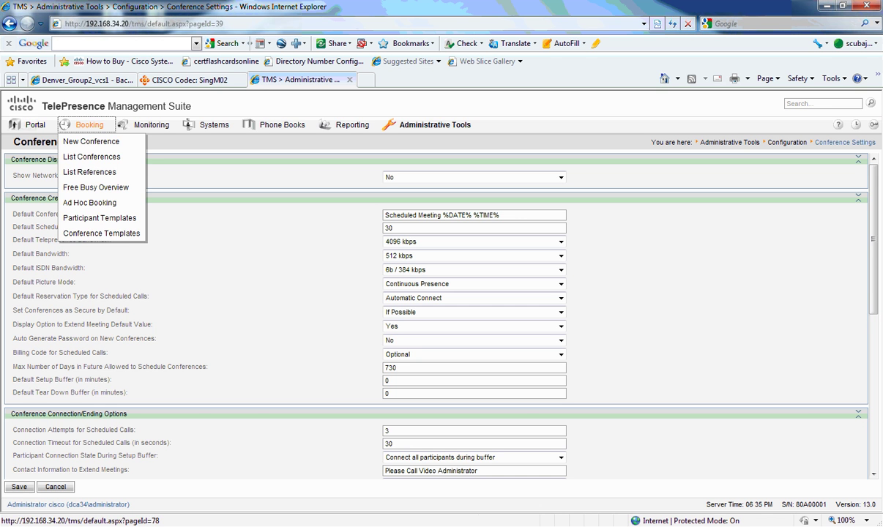
Look at the Booking > New Conference form, then go to Monitoring > Conference Control Center
click(84, 140)
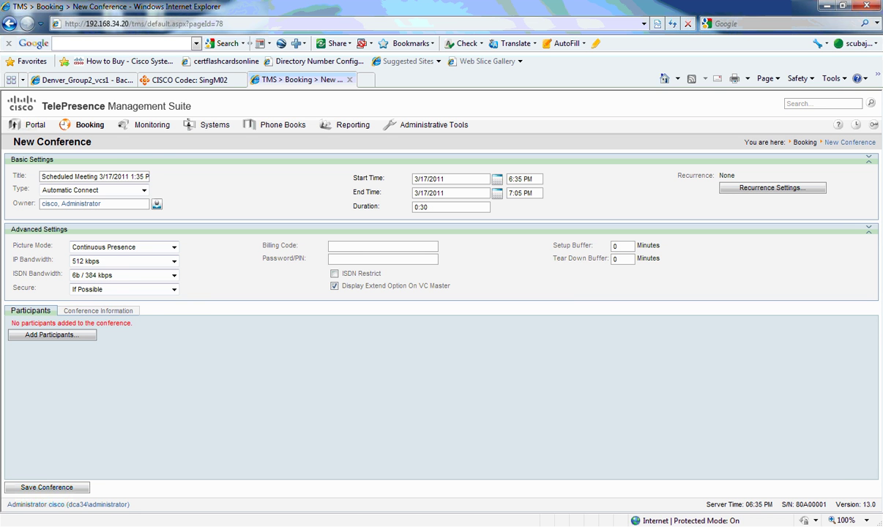
click(150, 124)
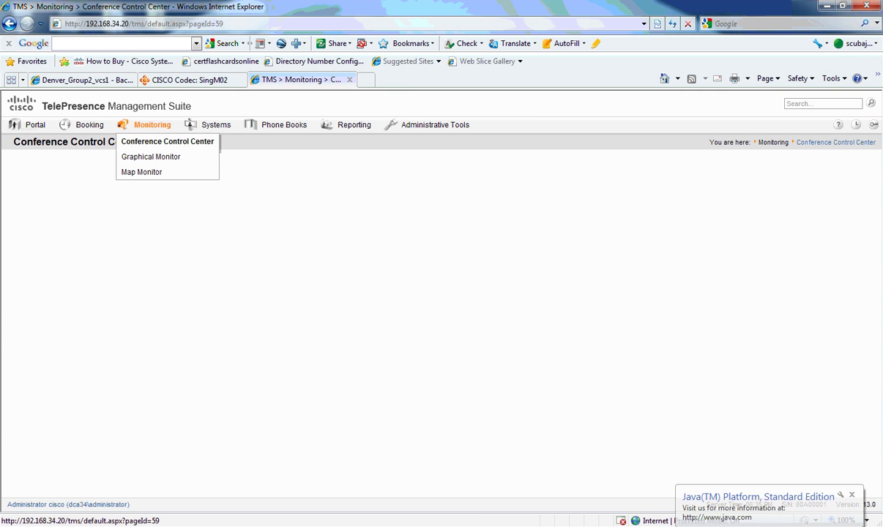
Authenticate the Java applet as administrator in domain dca34 with Save password, run it, and open a new tab
mouse_move(33, 124)
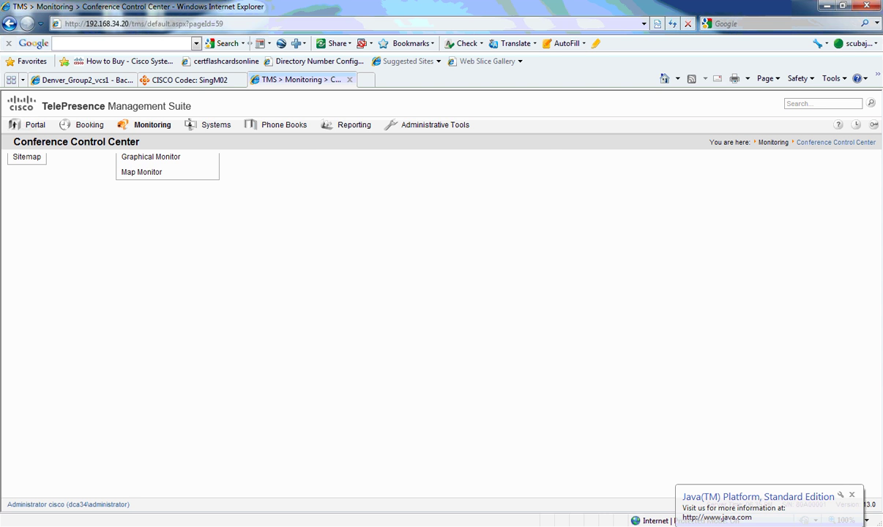
text(adm)
key(BackSpace)
key(BackSpace)
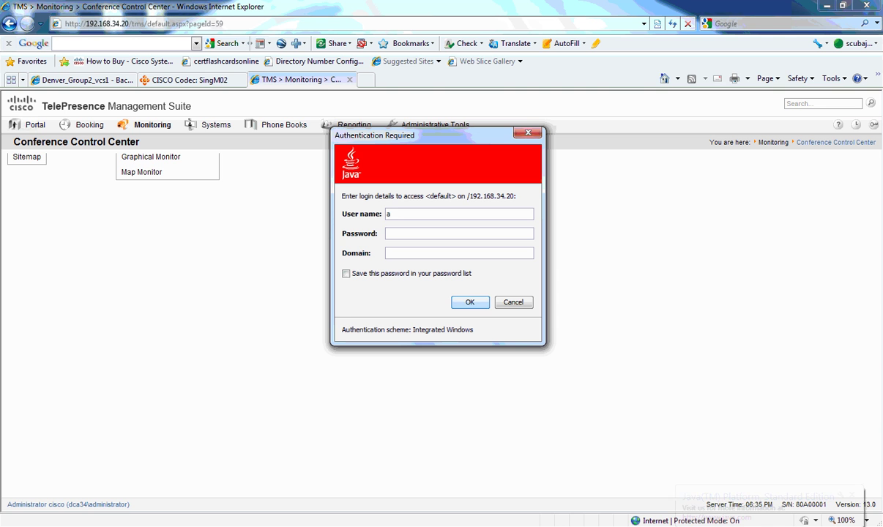
text(dministrator)
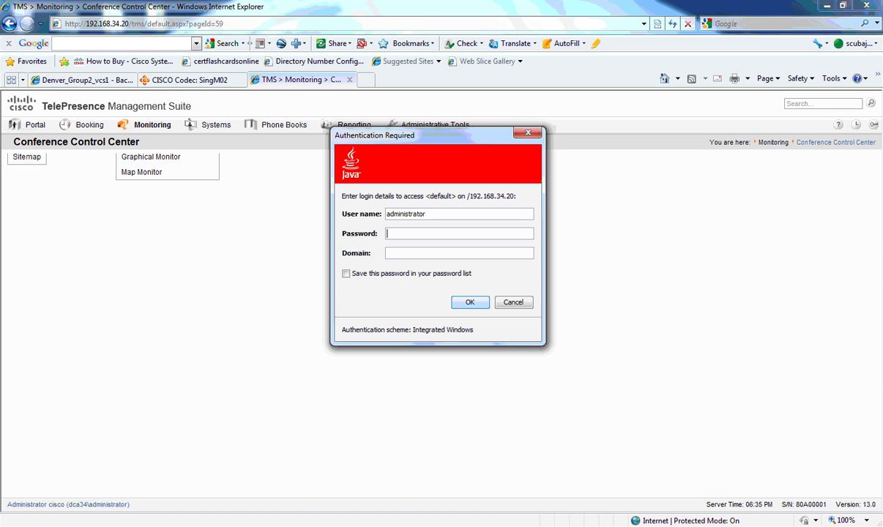
key(Tab)
text(cisco)
key(Tab)
text(dca34)
key(Tab)
key(space)
key(Tab)
key(Return)
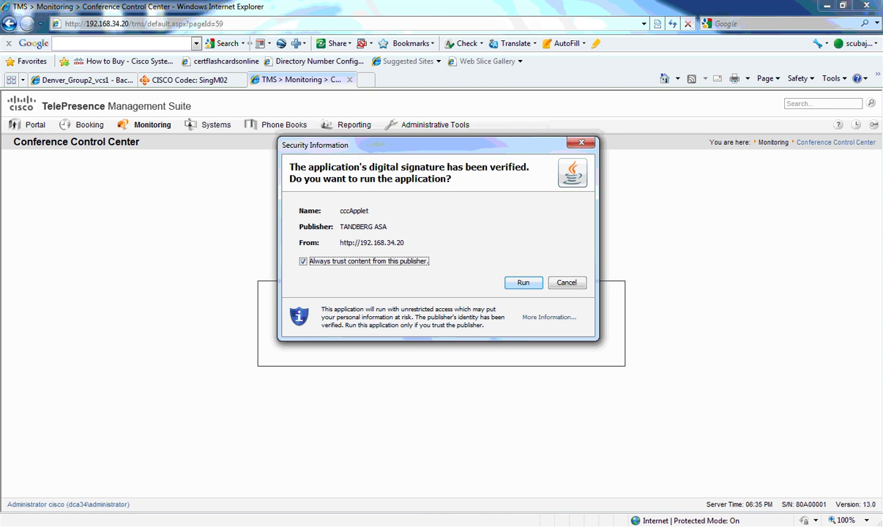
key(Return)
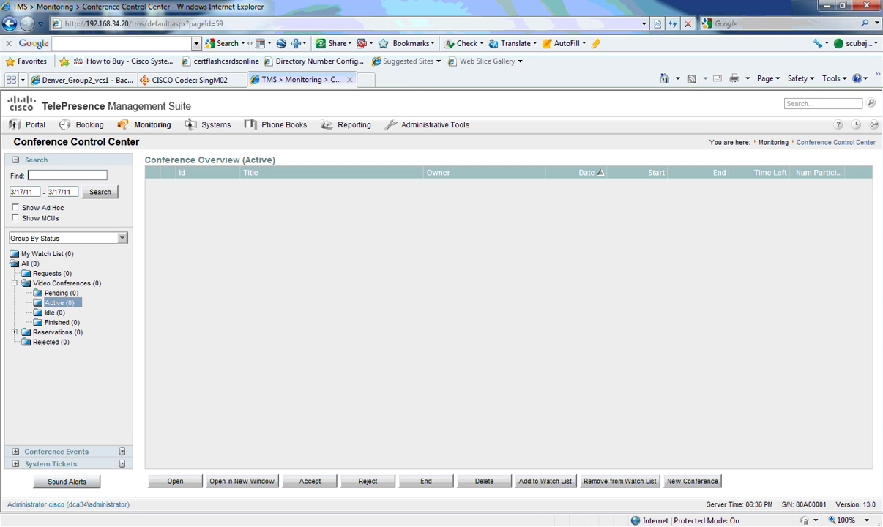
click(365, 79)
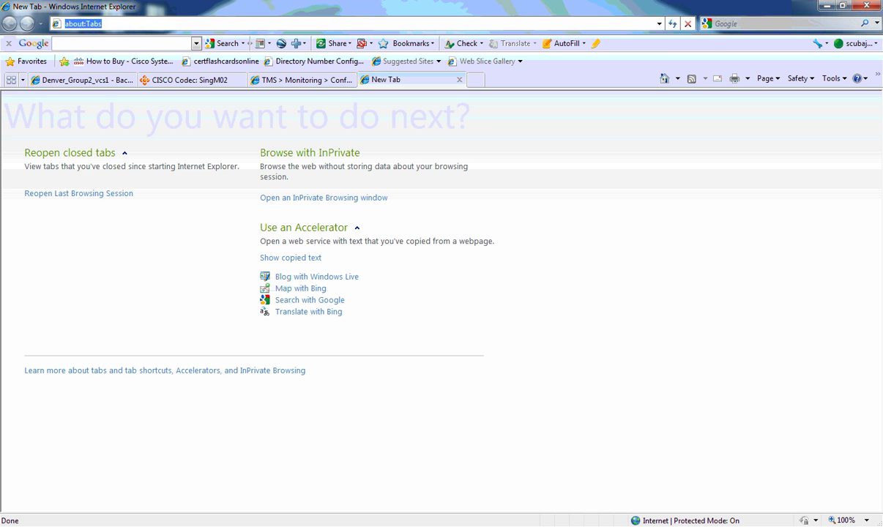
Load 192.168.34.100, switching from https to http after the secure address fails
text(http)
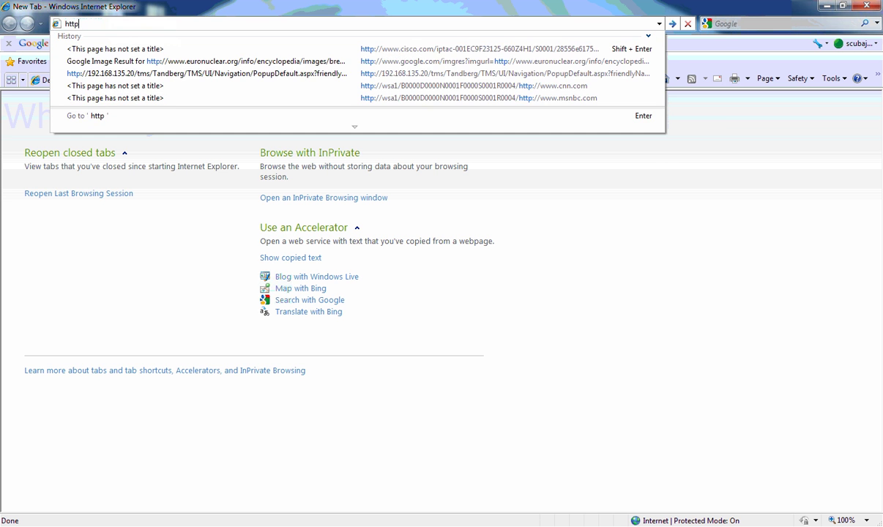
text(s://192)
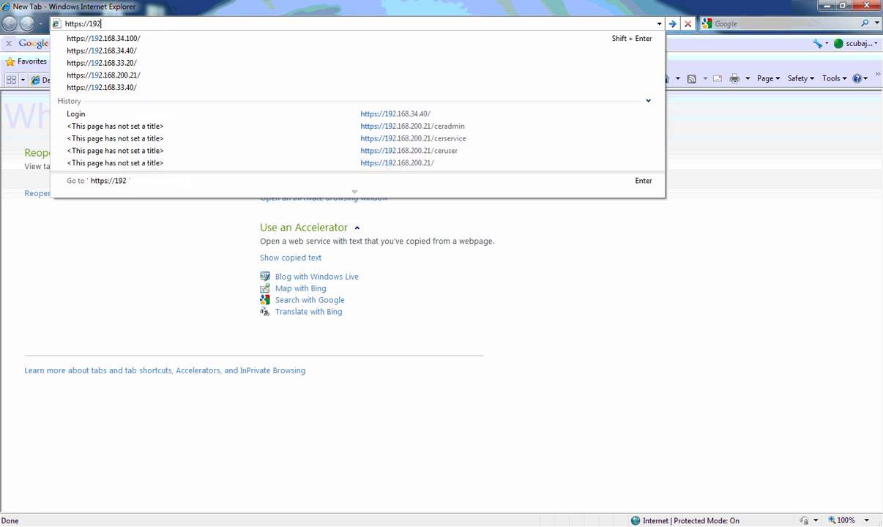
text(.168.34.100)
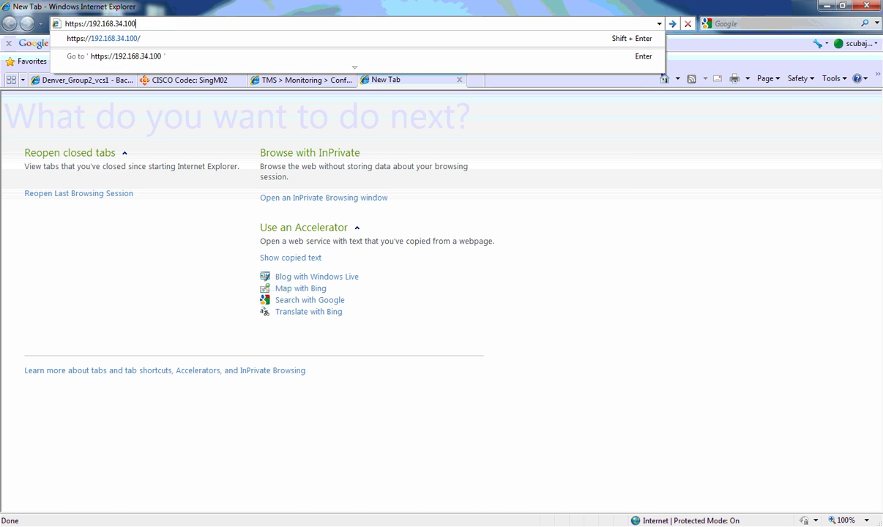
key(Return)
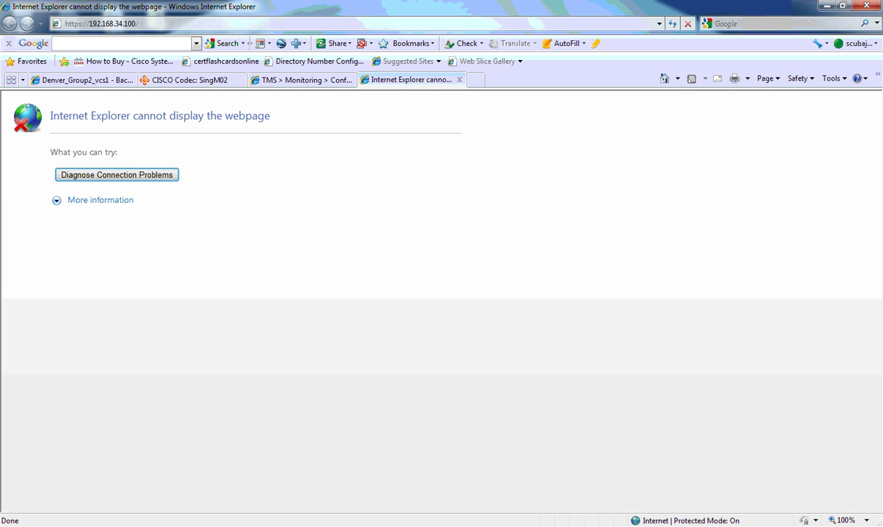
key(alt+d)
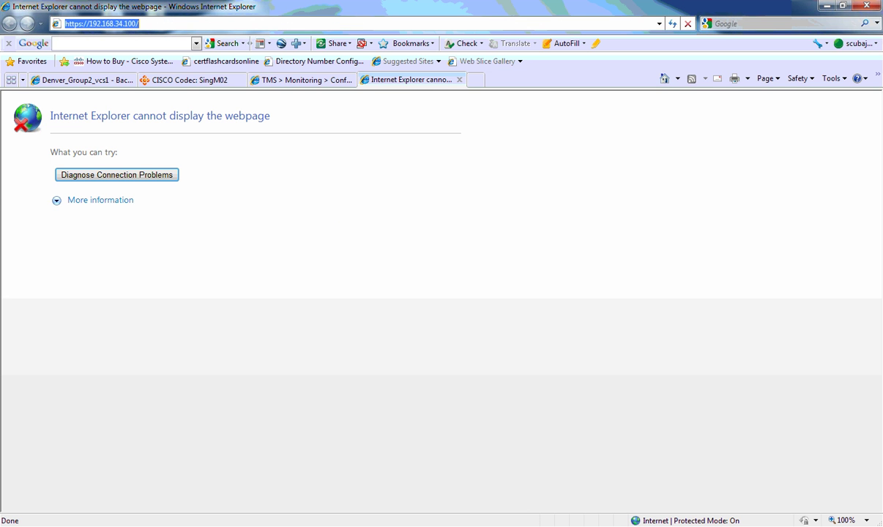
click(82, 24)
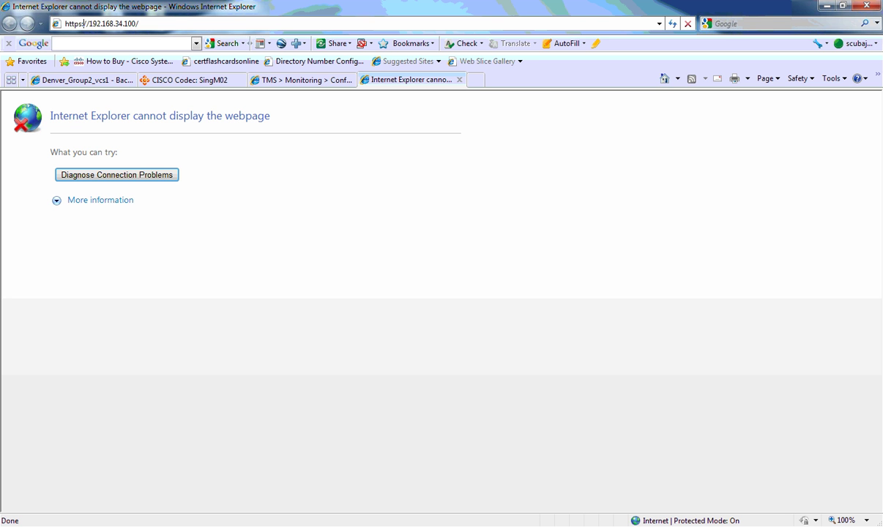
key(BackSpace)
key(Return)
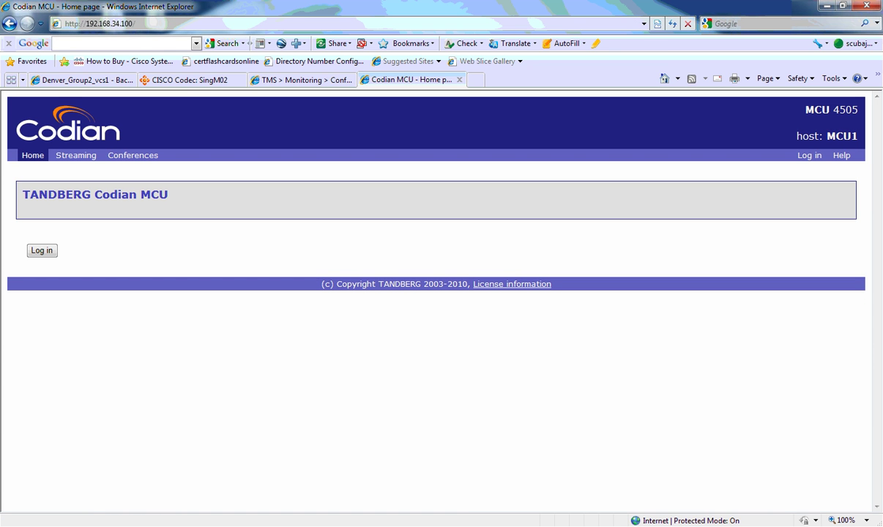
Log in to the MCU as admin
click(42, 251)
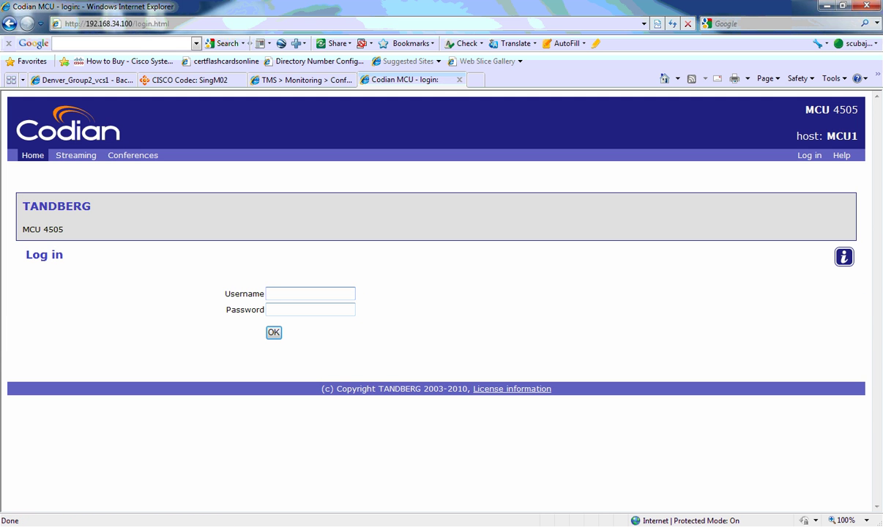
text(admin)
key(Tab)
text(••••••••)
key(Return)
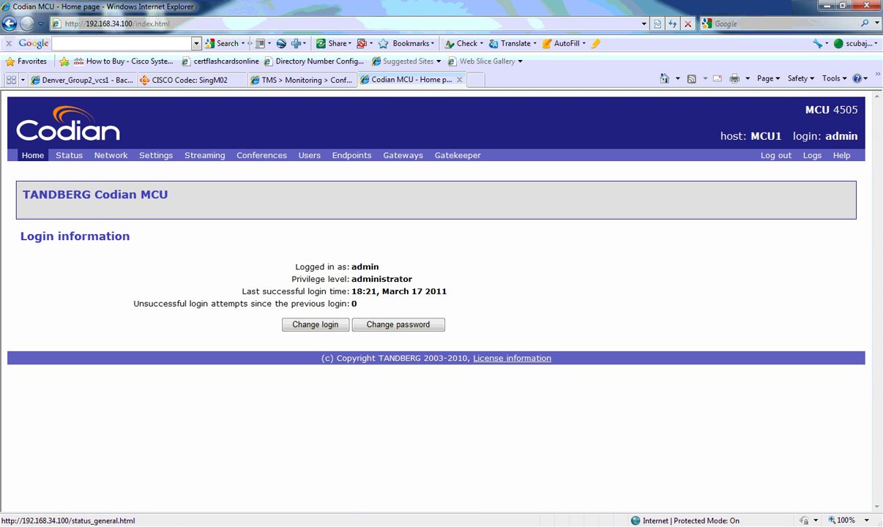
Review the MCU's general status and conference status pages
click(69, 155)
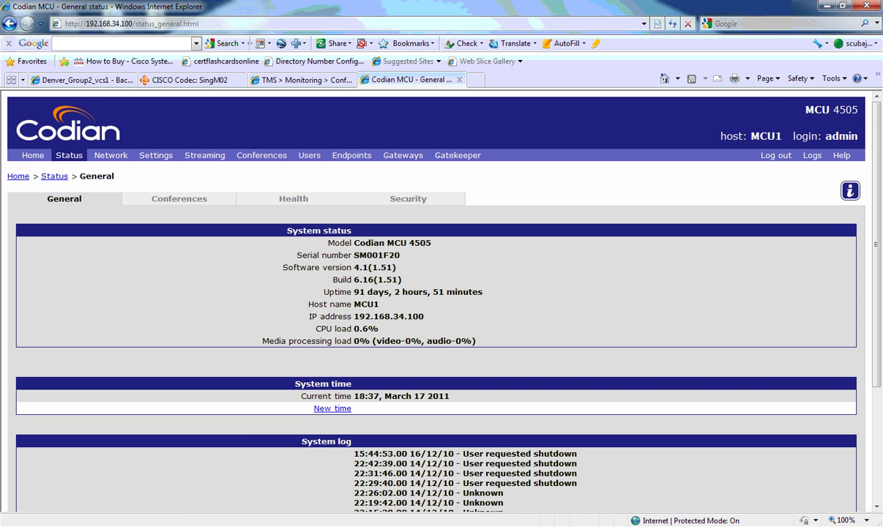
scroll(439, 293, down, 3)
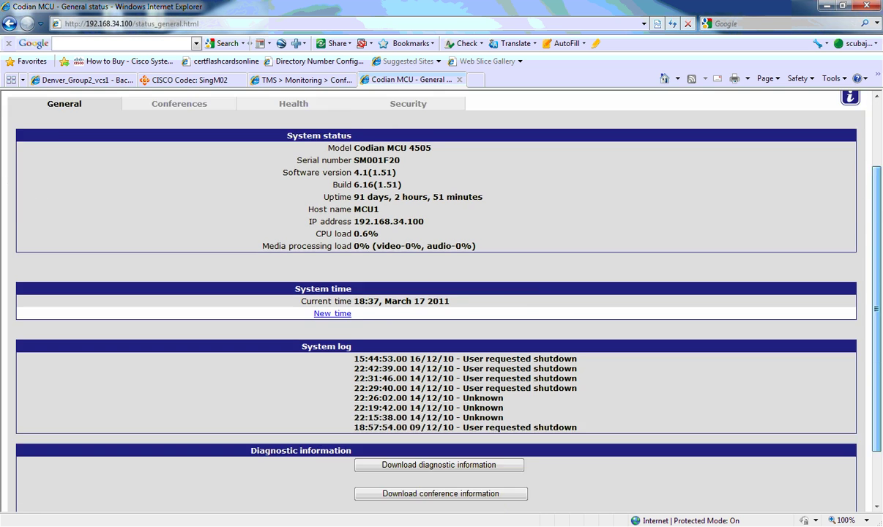
scroll(440, 293, up, 3)
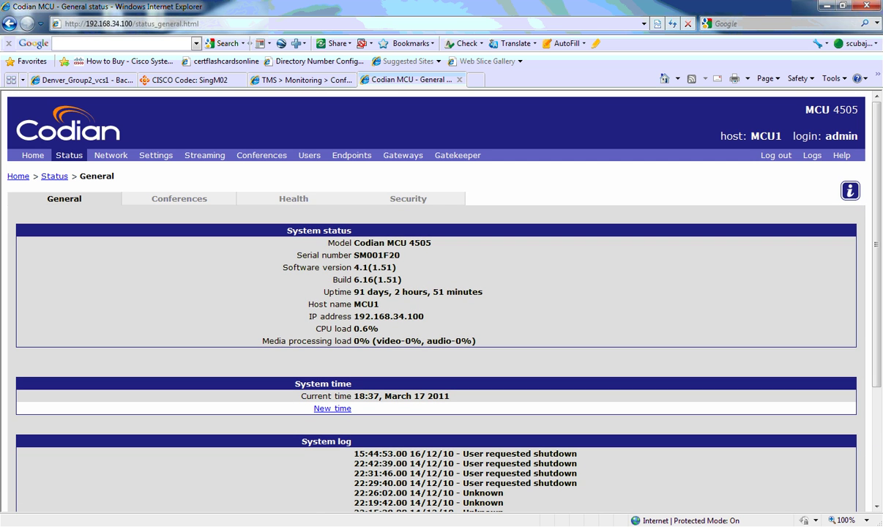
click(179, 198)
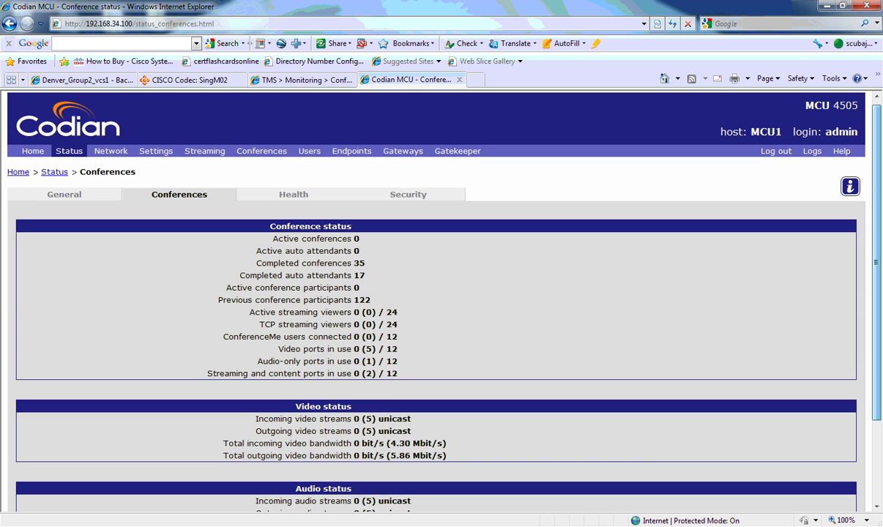
scroll(418, 293, down, 3)
scroll(419, 293, up, 3)
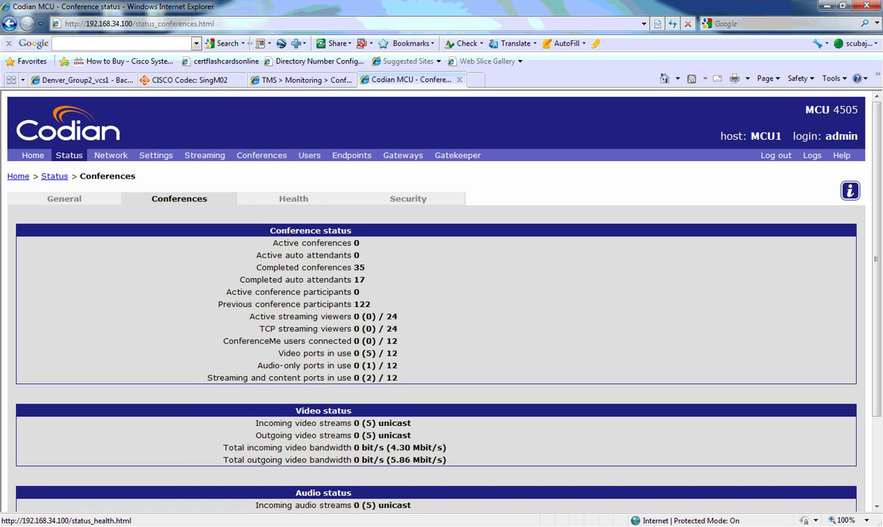
Check the Health tab, then view the 15 acknowledged warnings on the Security tab
click(293, 198)
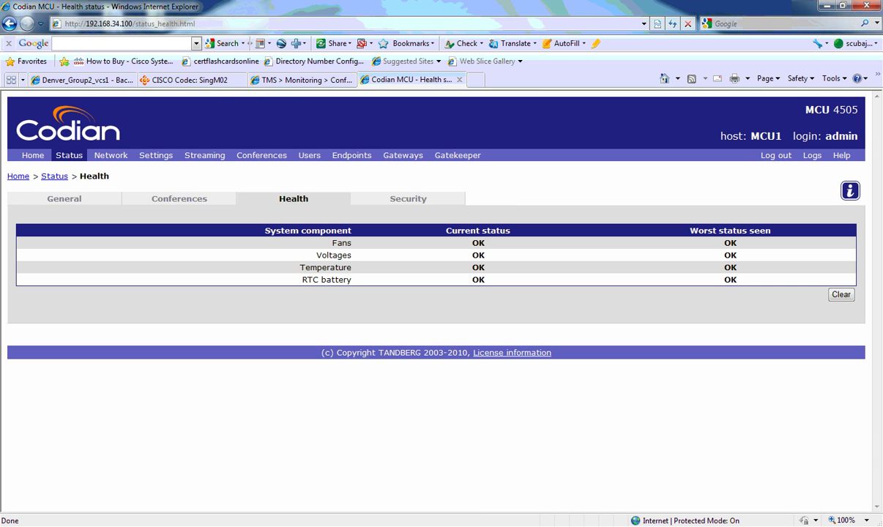
click(408, 198)
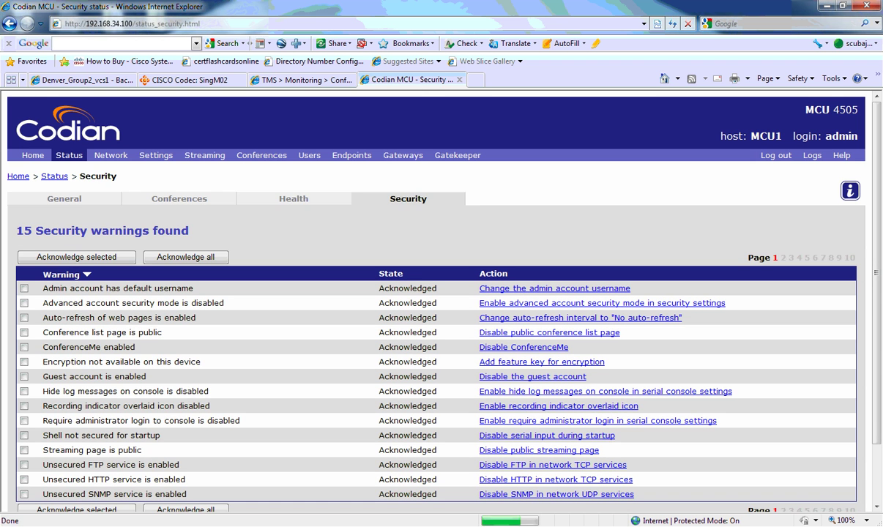
scroll(418, 293, down, 2)
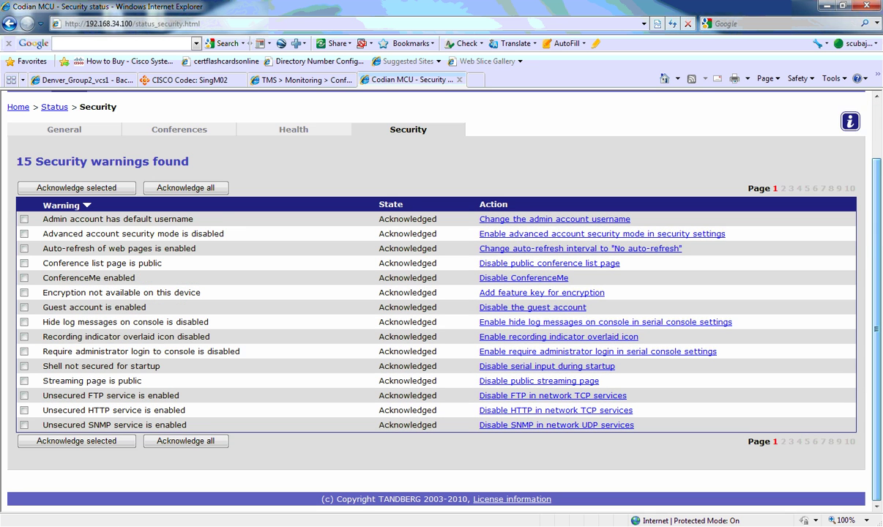
scroll(418, 293, up, 2)
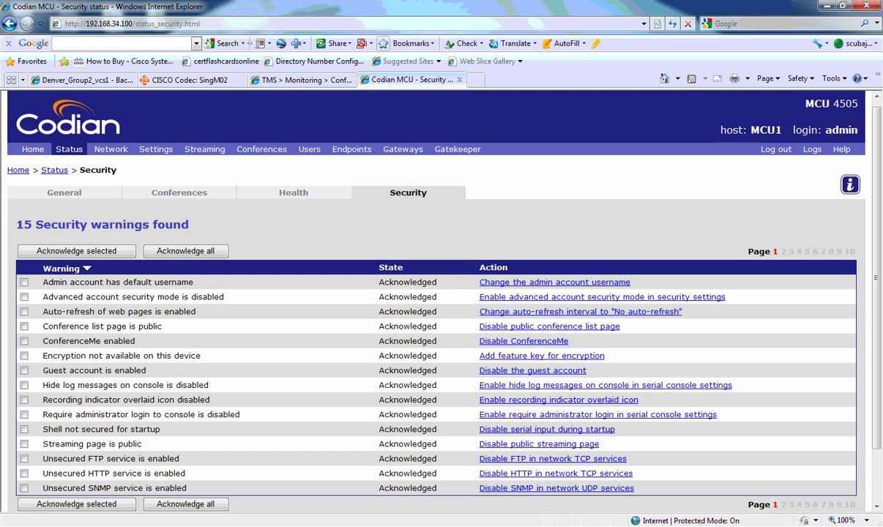
Scroll through the Port A network settings page
click(111, 149)
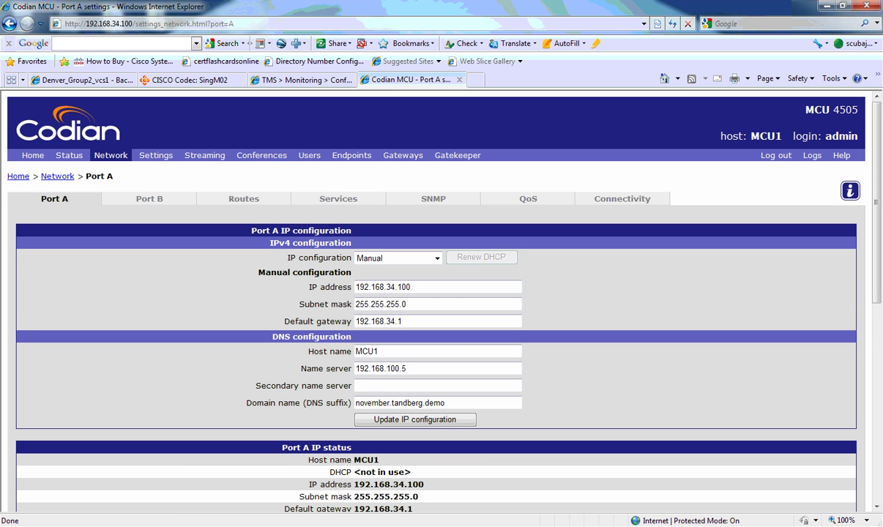
scroll(440, 293, down, 5)
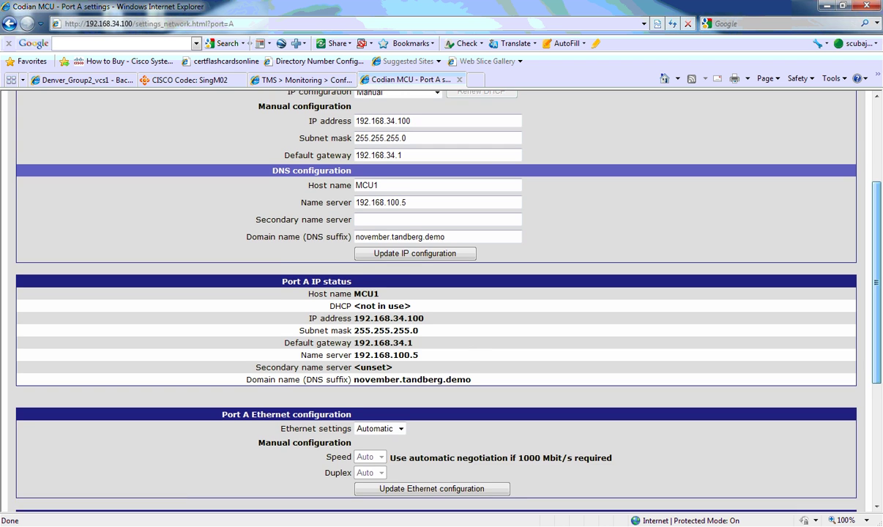
scroll(422, 293, down, 5)
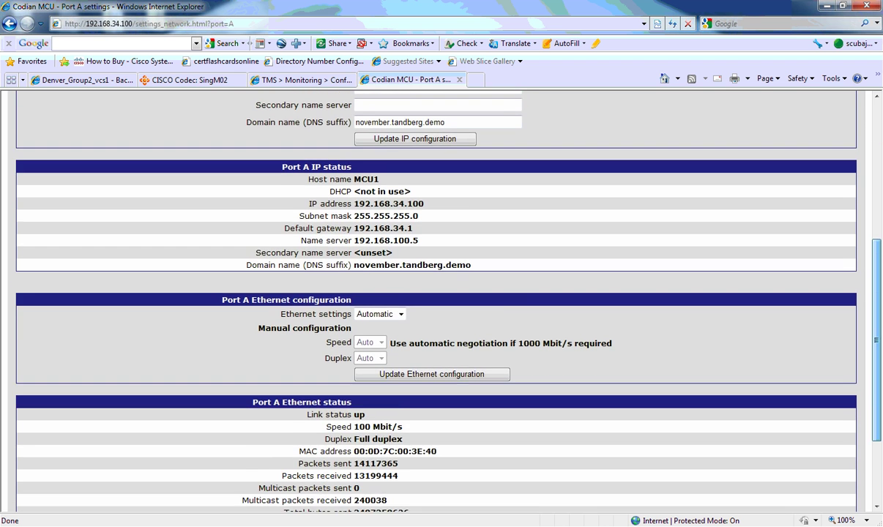
scroll(423, 293, down, 3)
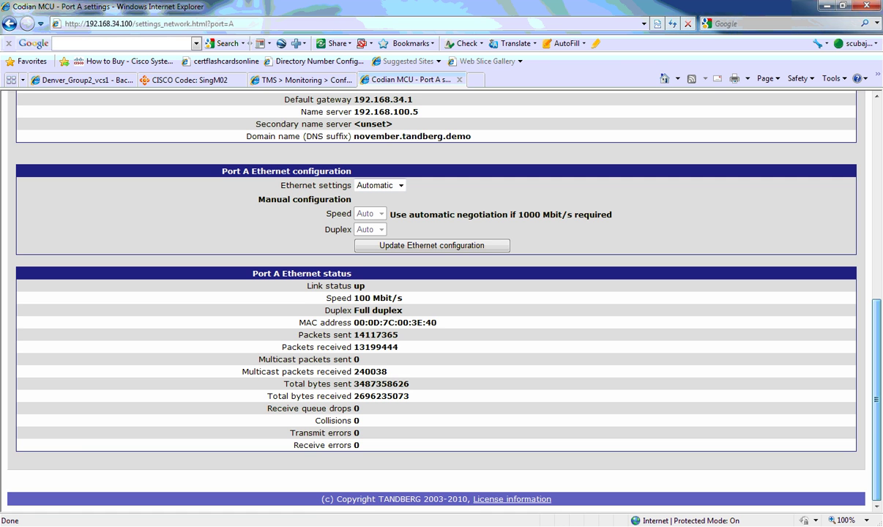
scroll(422, 293, up, 9)
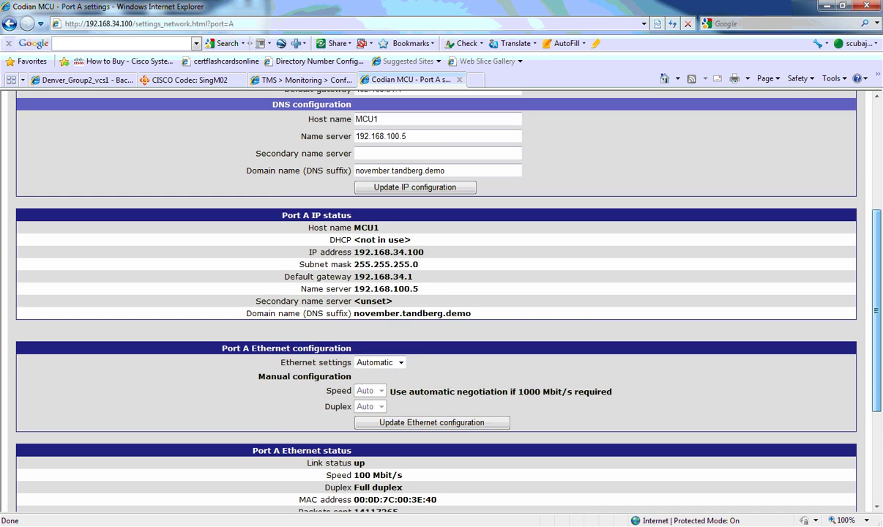
scroll(422, 293, up, 4)
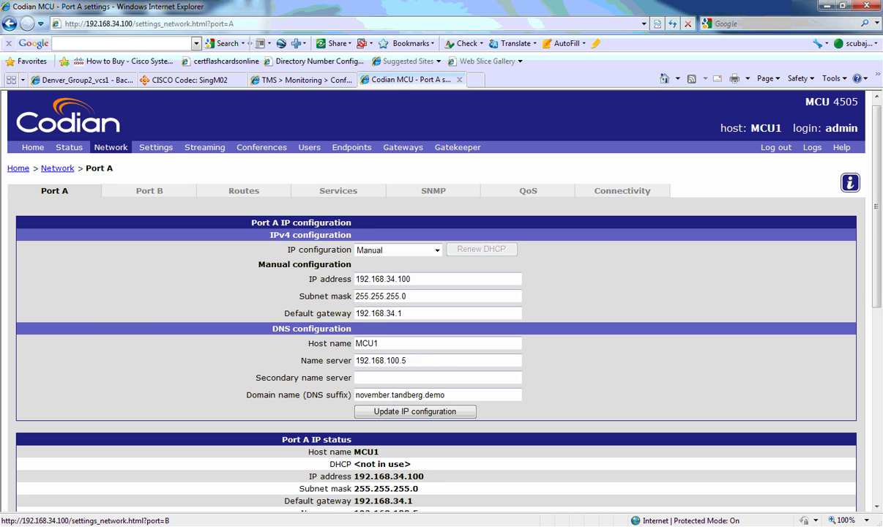
Check the Port B, IP routes and TCP/UDP services settings pages
click(150, 190)
click(243, 198)
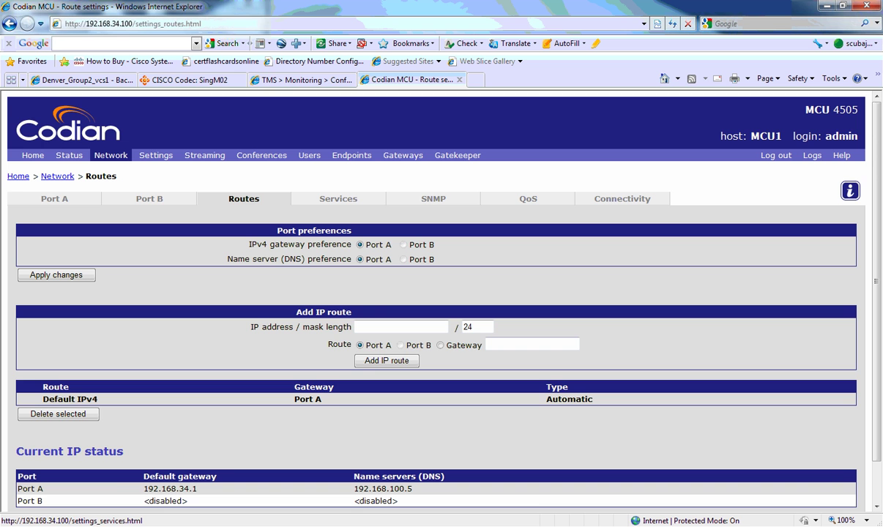
scroll(418, 293, down, 1)
scroll(419, 293, up, 1)
click(339, 199)
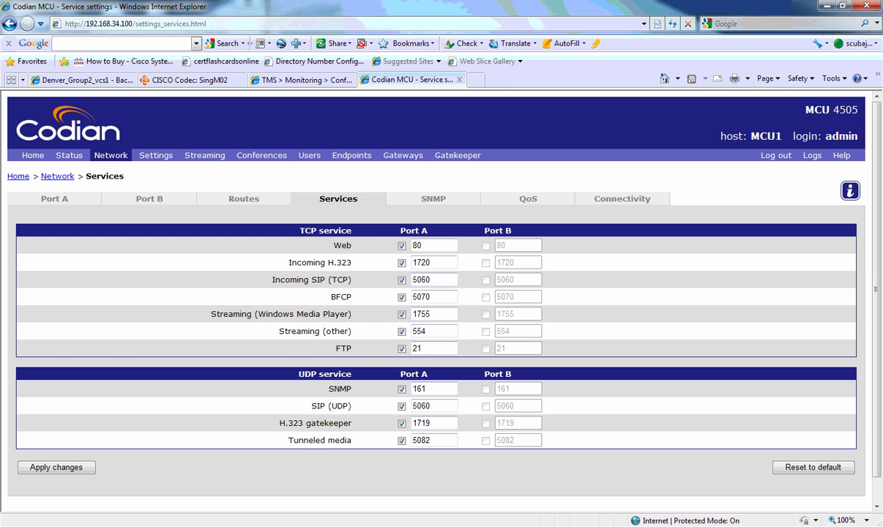
Review SNMP (trap receiver 192.168.34.20), QoS, connectivity test, then the Conference settings page
click(433, 198)
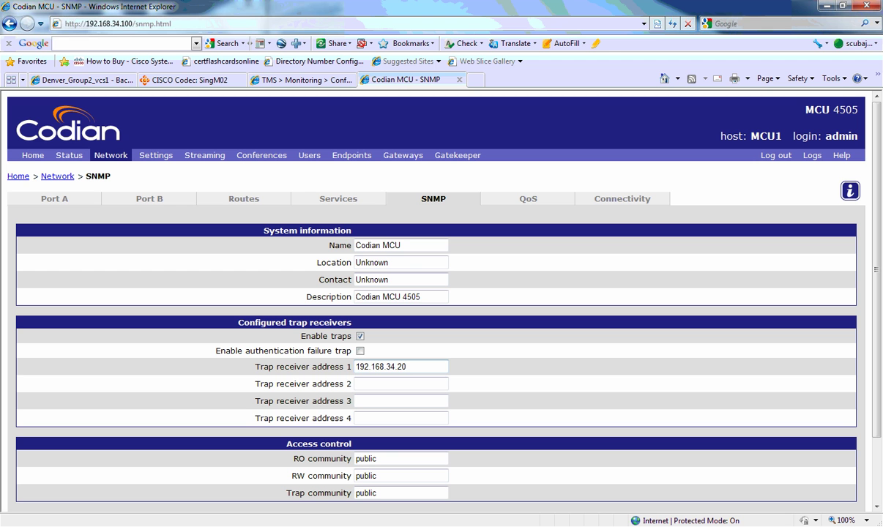
drag(407, 366, 356, 366)
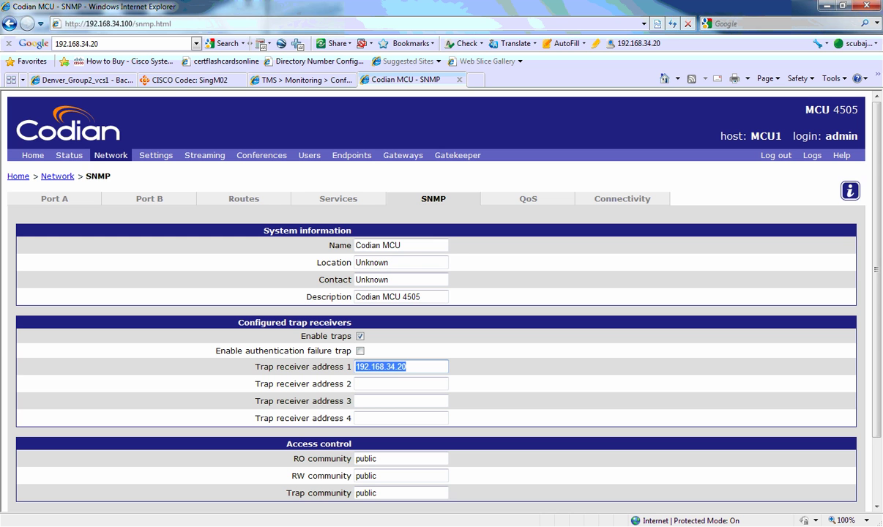
click(528, 198)
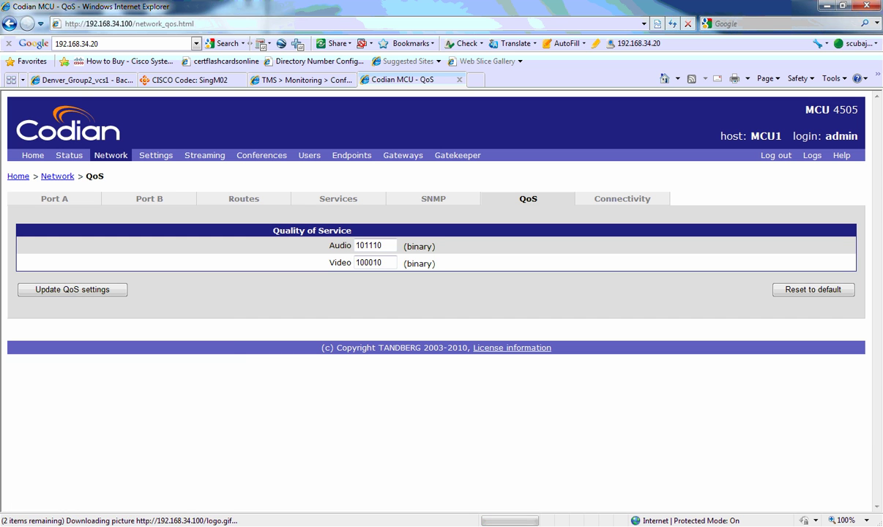
click(623, 199)
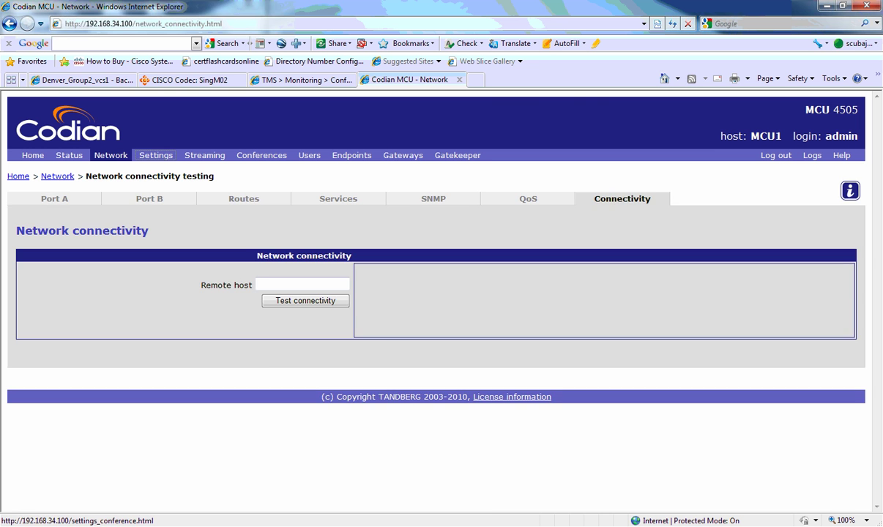
click(156, 156)
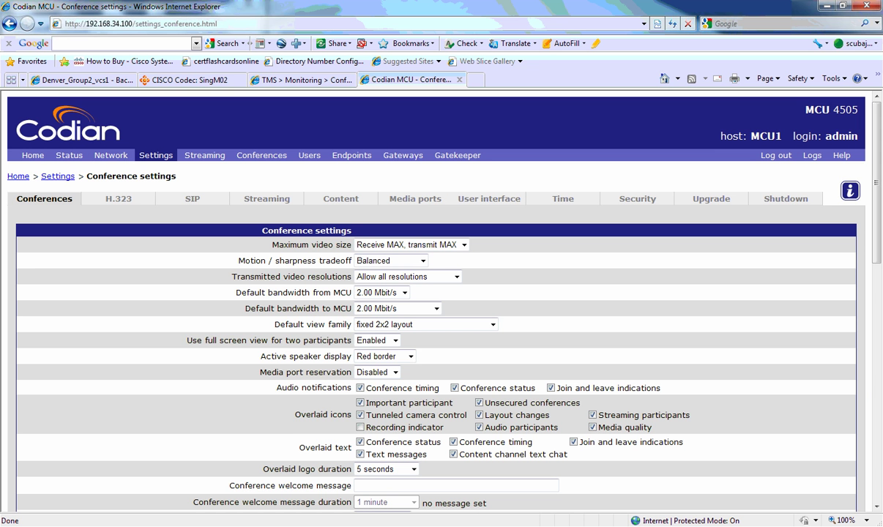
Scroll through the conference settings: 2.00 Mbit/s default bandwidth and fixed 2x2 layout
scroll(440, 293, down, 4)
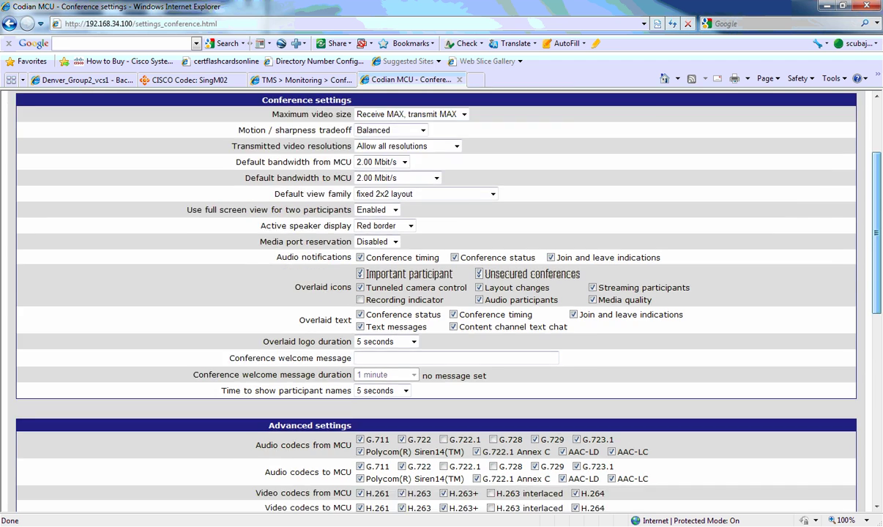
scroll(439, 293, down, 15)
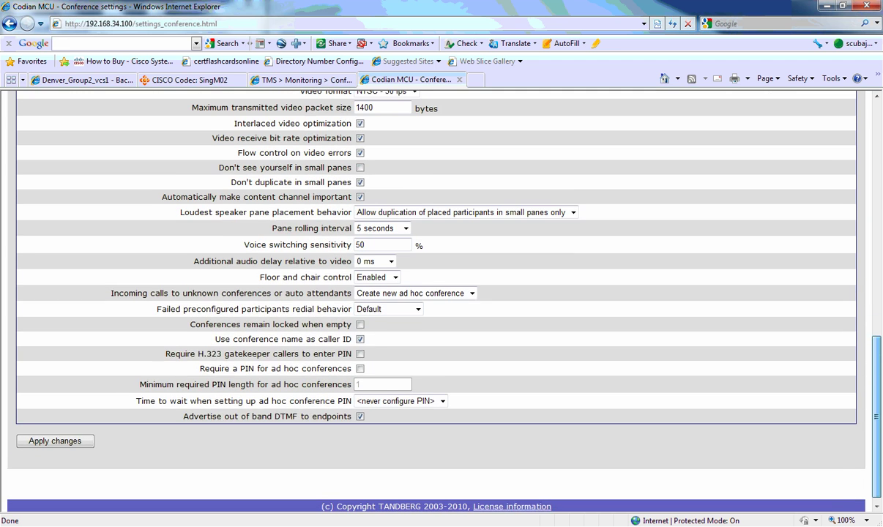
scroll(440, 293, up, 4)
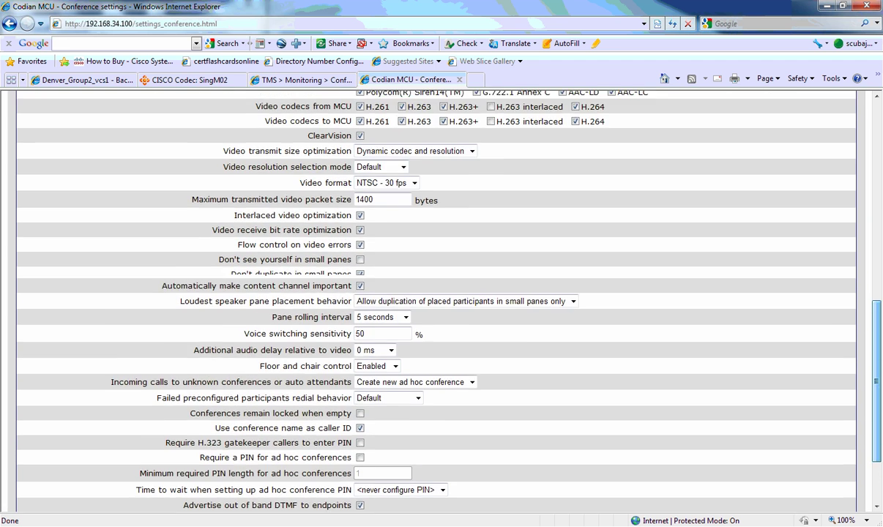
scroll(440, 293, up, 15)
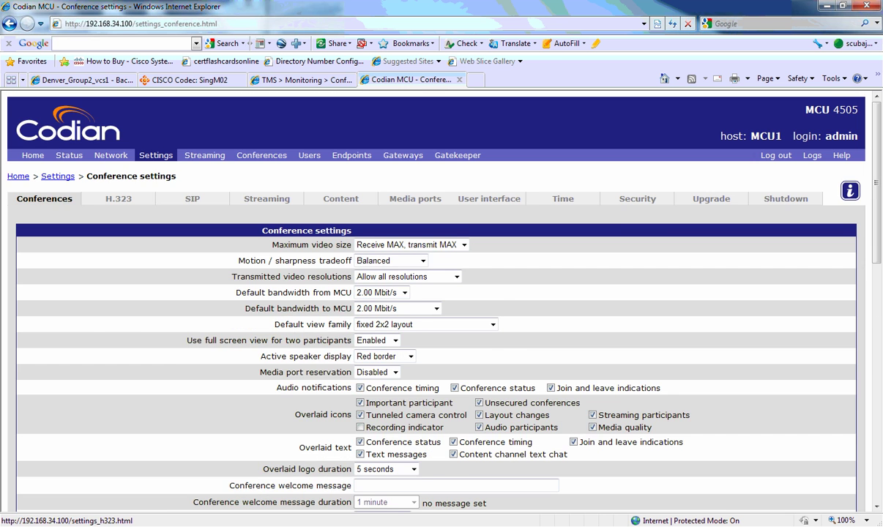
Show the H.323 settings and highlight gatekeeper address 192.168.34.40
click(118, 199)
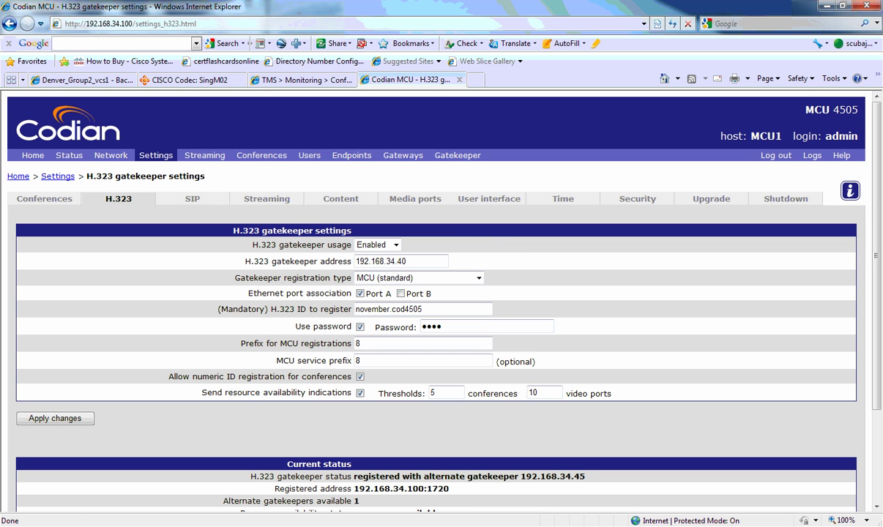
scroll(418, 286, down, 2)
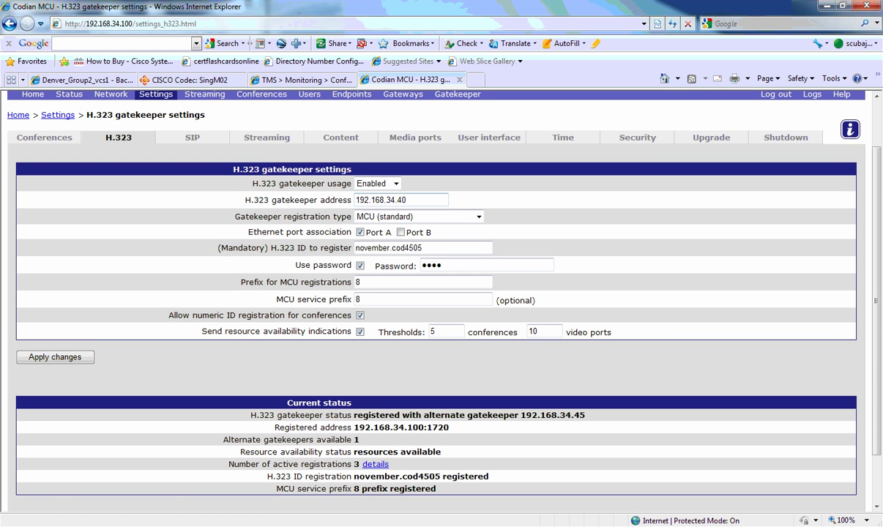
drag(356, 200, 407, 200)
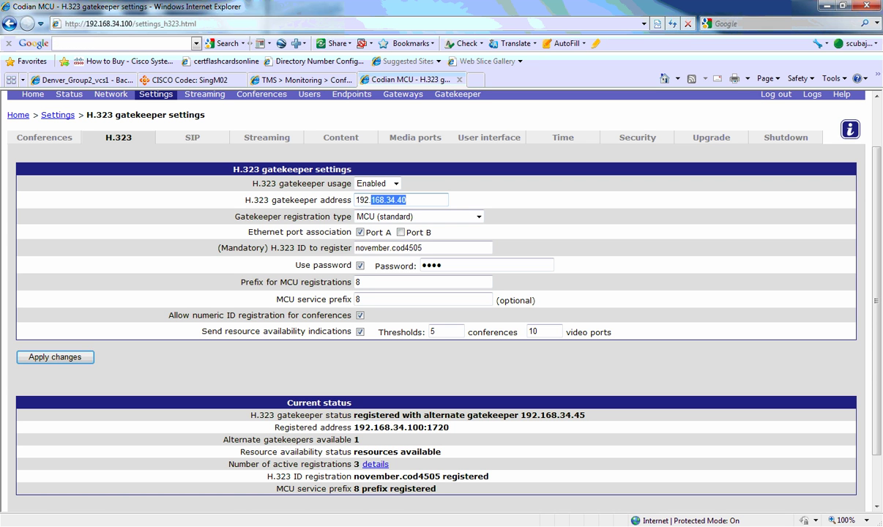
drag(356, 200, 397, 200)
click(397, 200)
Highlight the alternate gatekeeper address 192.168.34.45
scroll(440, 293, down, 2)
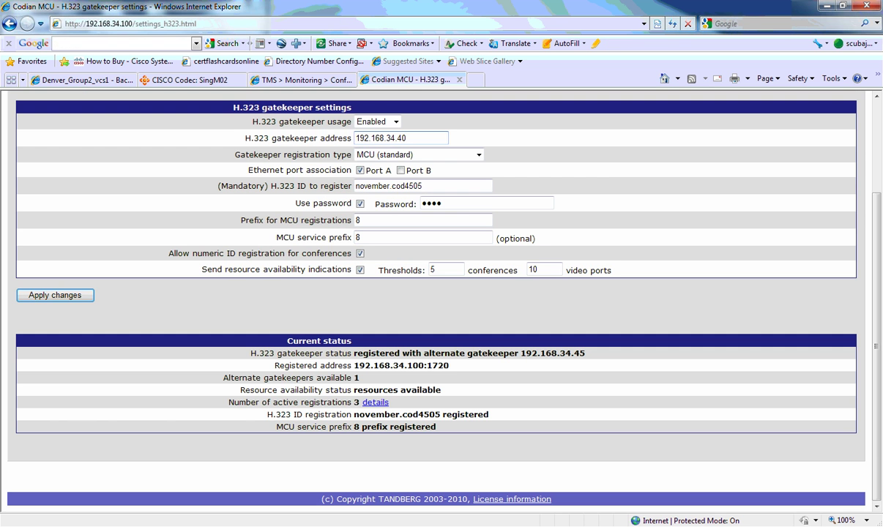
drag(586, 354, 521, 353)
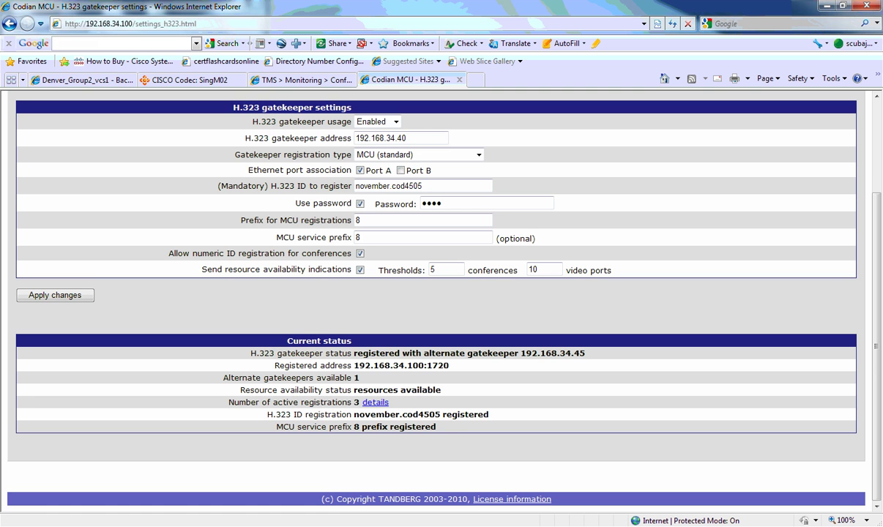
scroll(439, 293, up, 3)
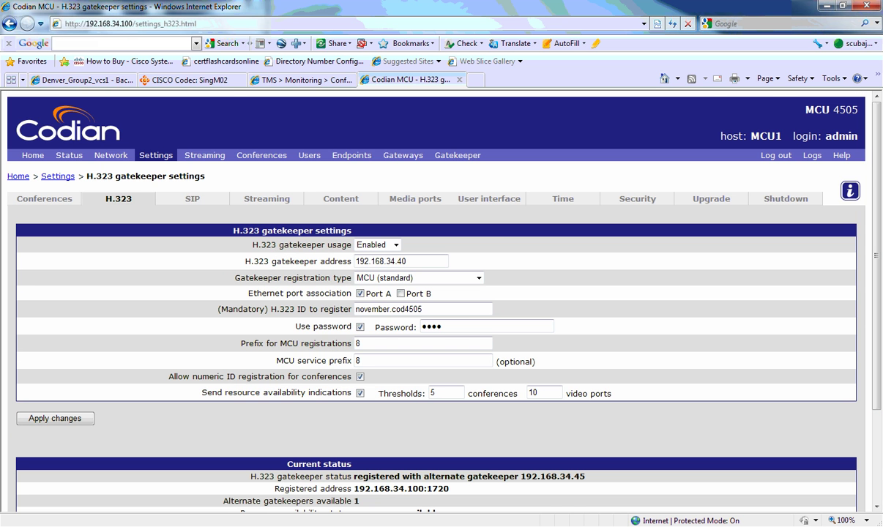
View the SIP, Streaming, Content and Media ports settings pages
click(192, 198)
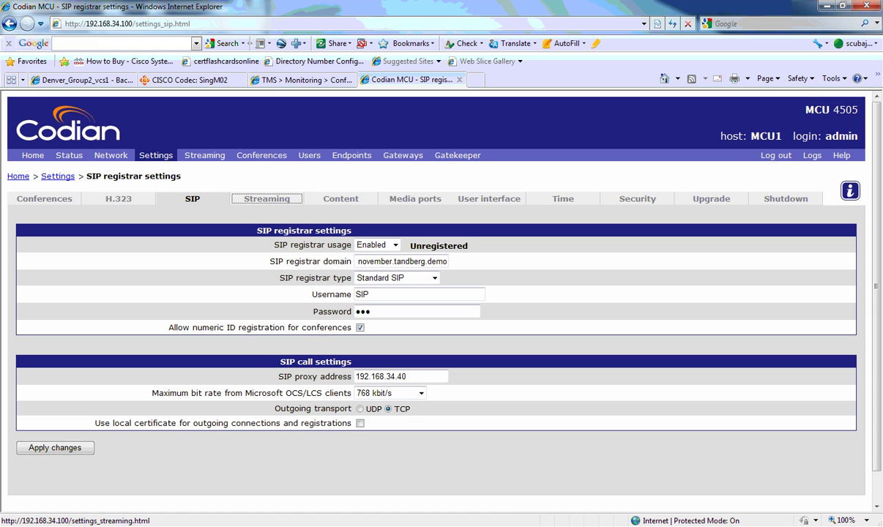
click(267, 199)
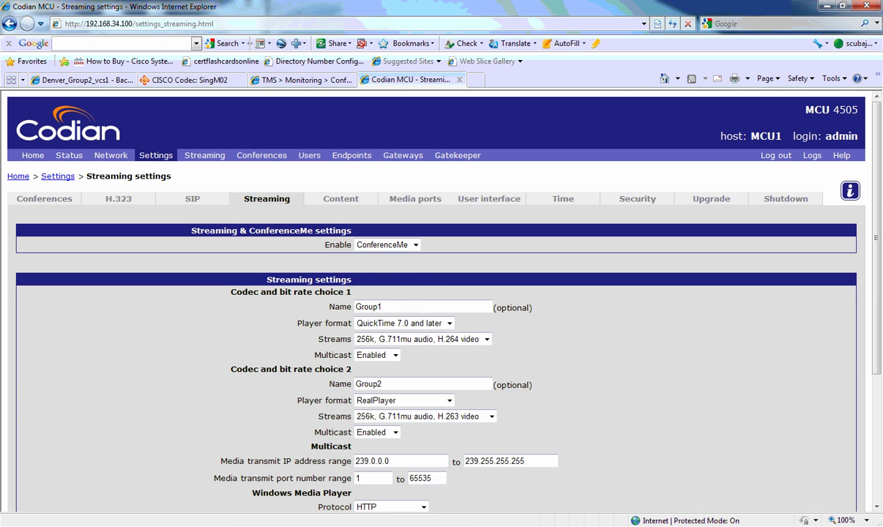
scroll(439, 308, down, 3)
scroll(439, 308, up, 3)
click(341, 198)
click(416, 198)
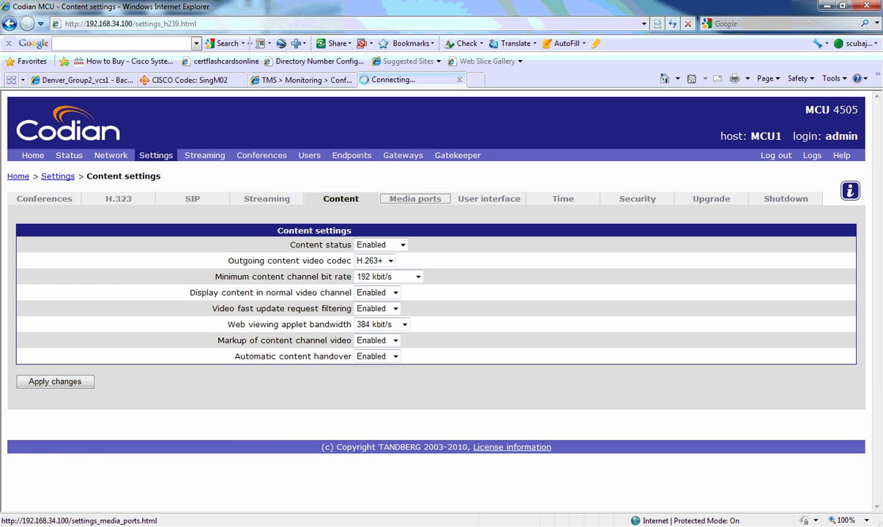
View the User interface, Time, Security, Upgrade and Shutdown pages
click(489, 199)
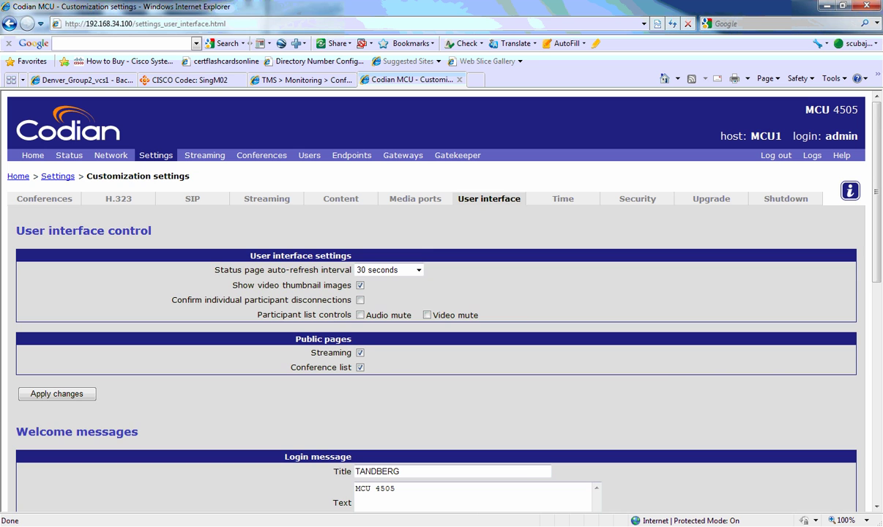
click(564, 199)
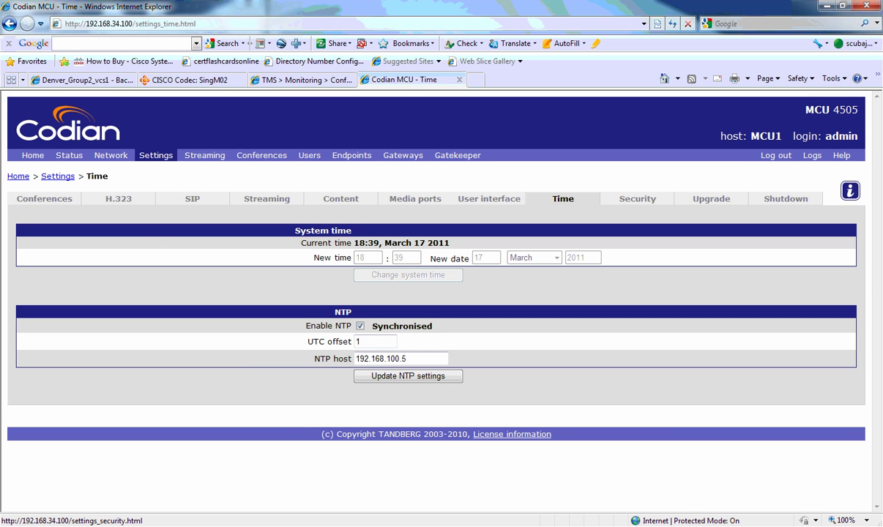
click(638, 198)
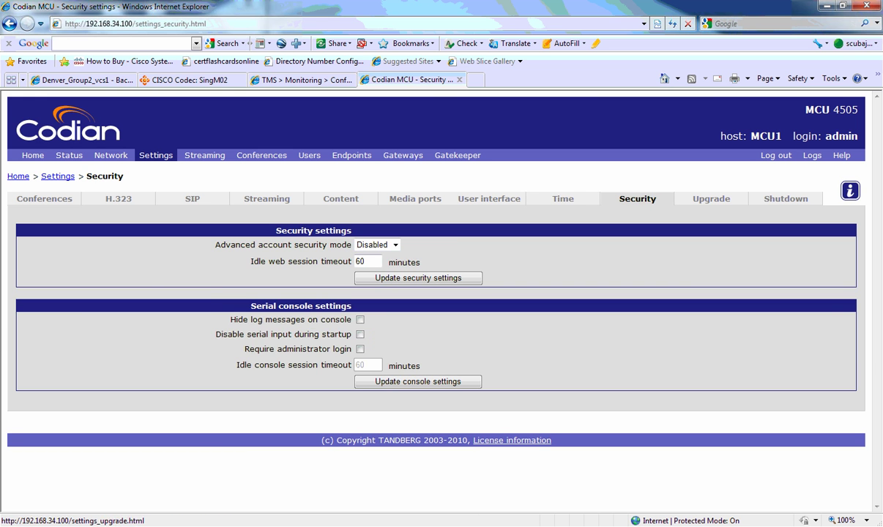
click(711, 199)
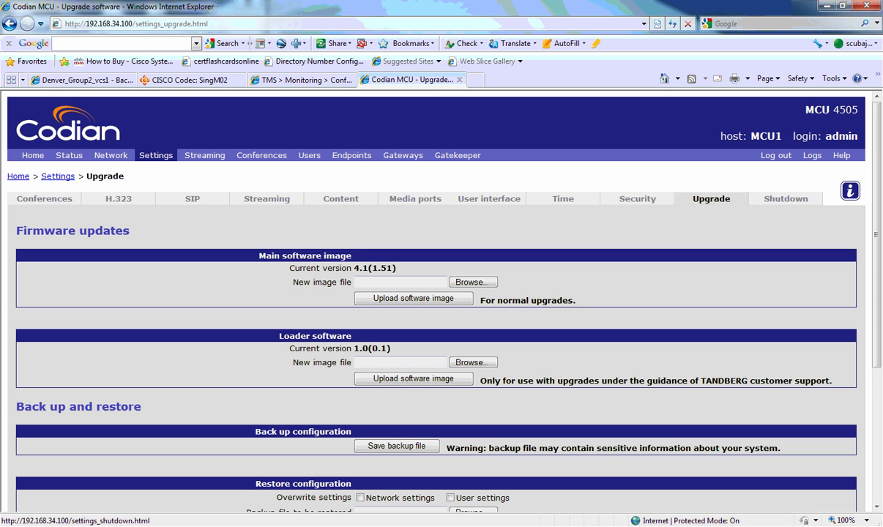
click(786, 199)
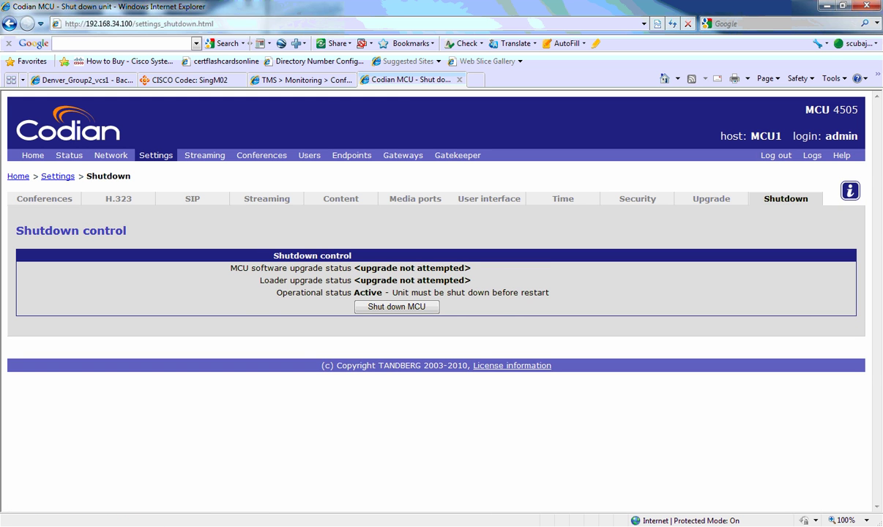
View the streaming page and conference list, then scroll through CONF1's configuration
click(205, 156)
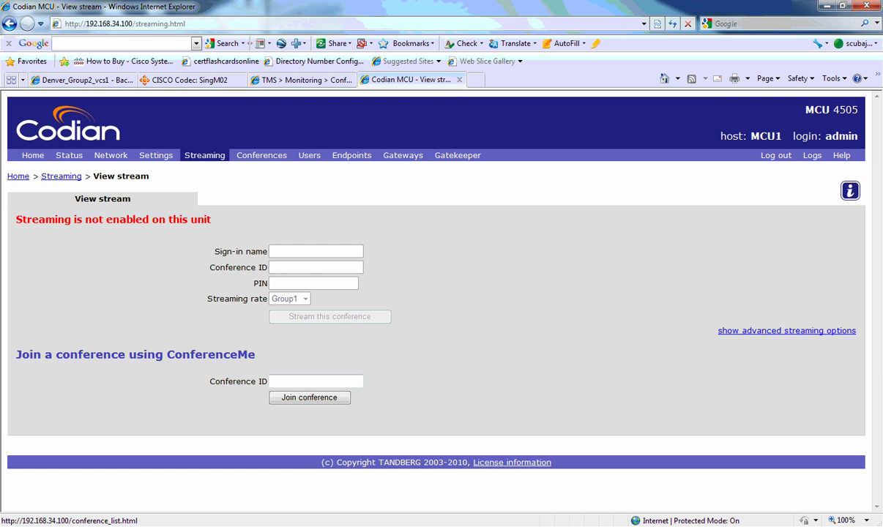
click(261, 155)
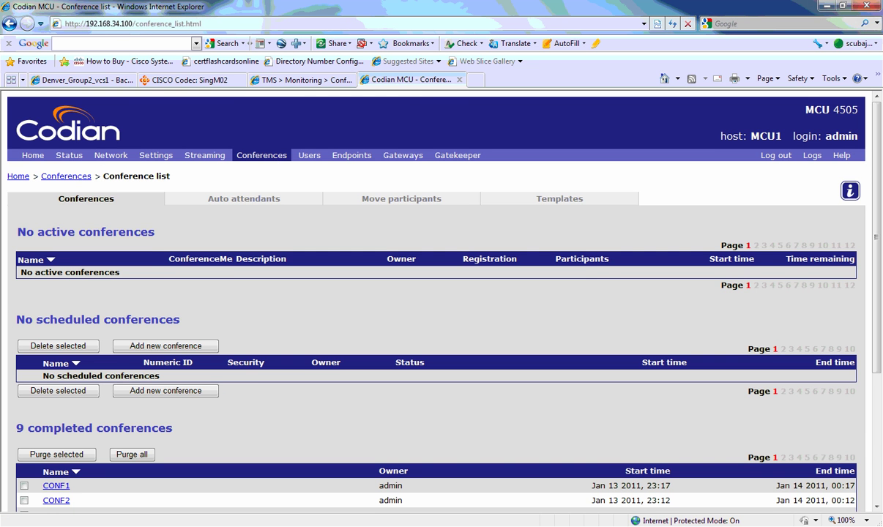
scroll(439, 293, down, 5)
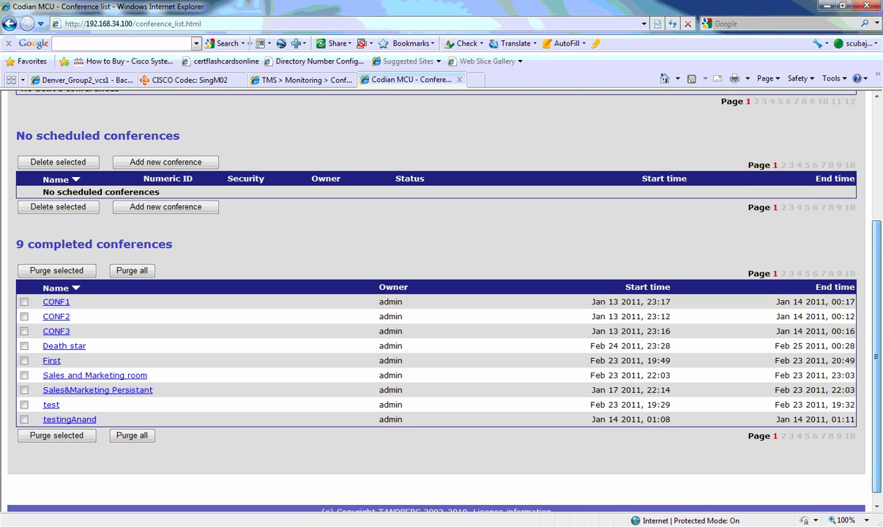
click(56, 301)
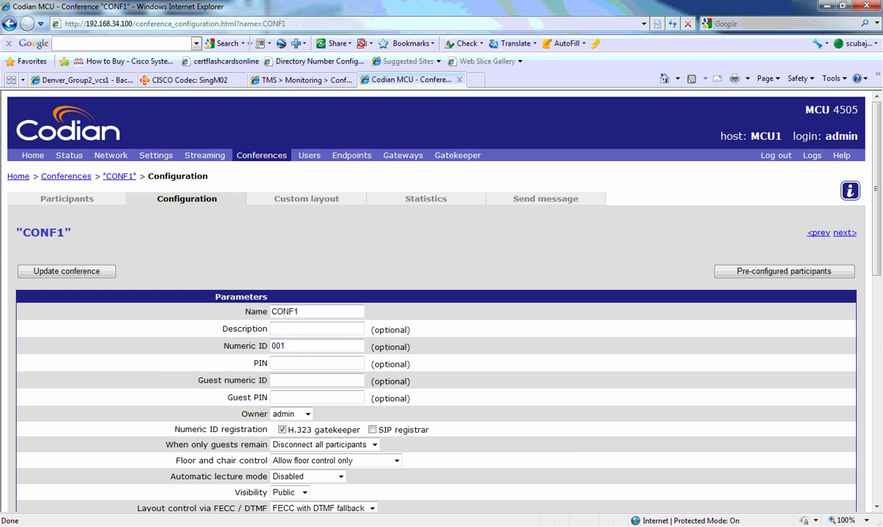
scroll(423, 293, down, 5)
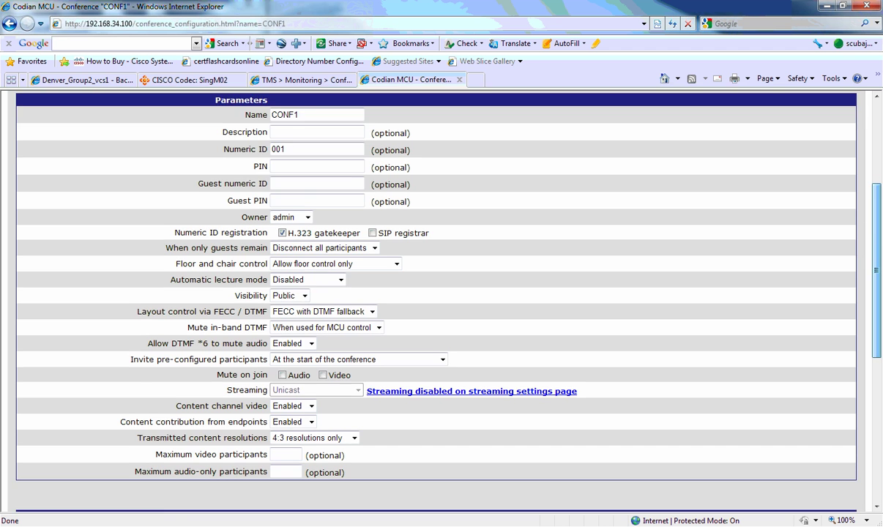
scroll(423, 293, down, 5)
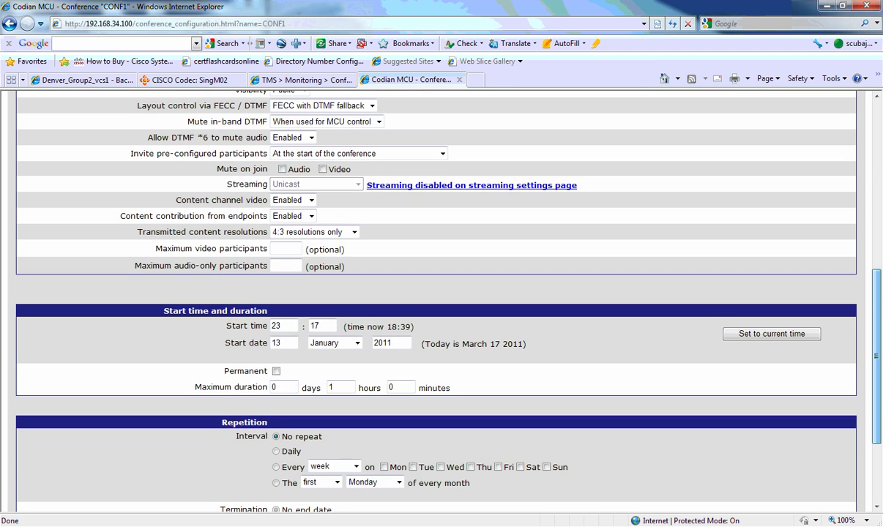
scroll(423, 293, down, 3)
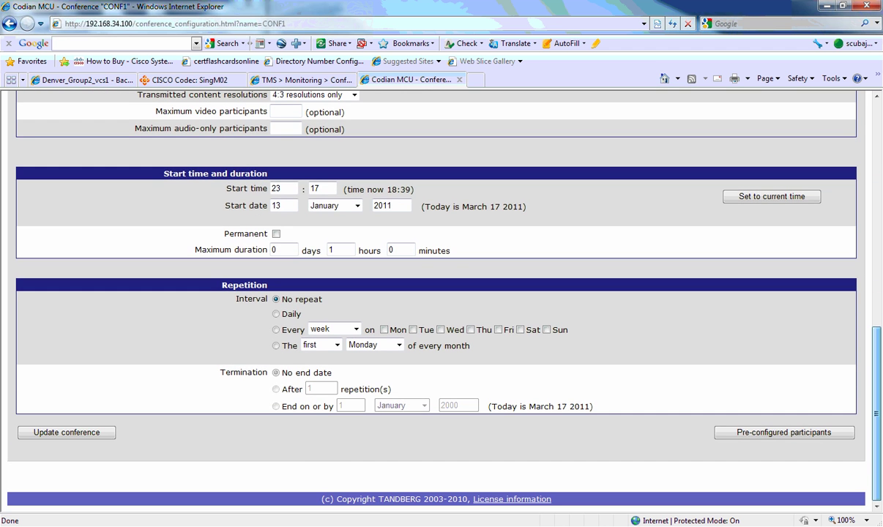
scroll(422, 293, up, 13)
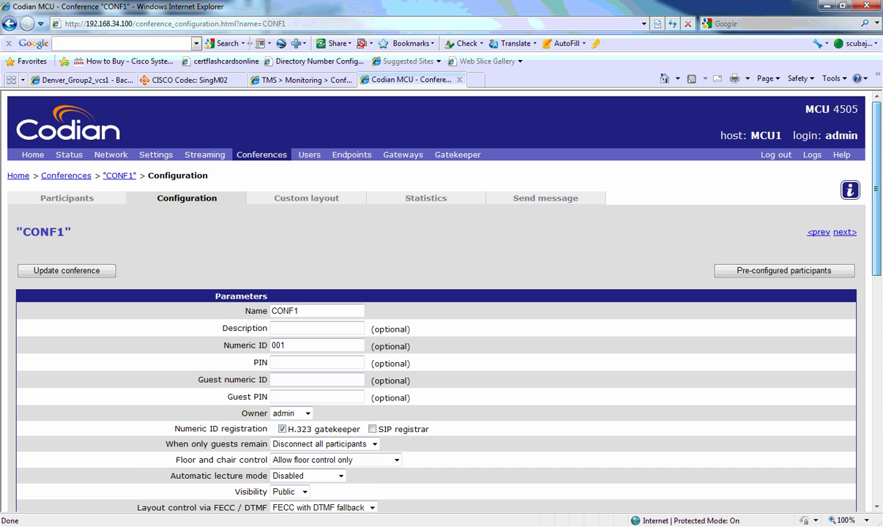
Check CONF1's custom layout, statistics and send message pages, then the user list
click(306, 198)
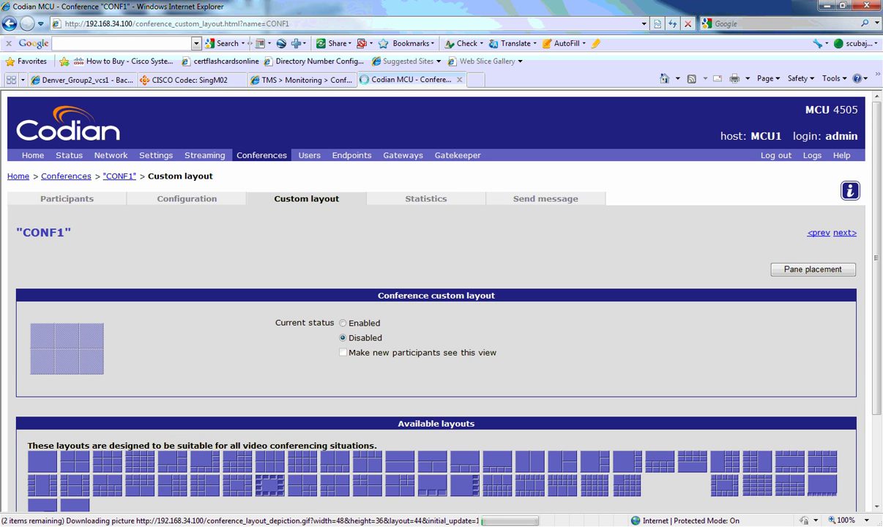
scroll(436, 293, down, 3)
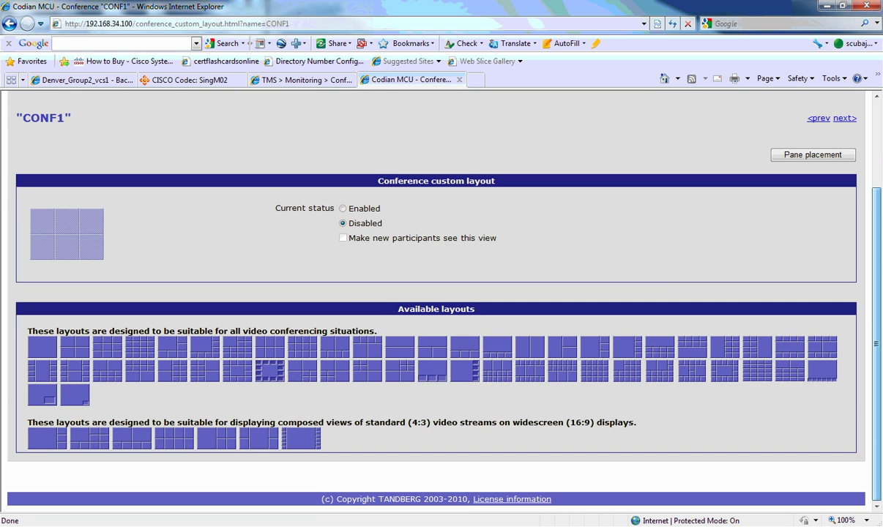
scroll(436, 293, up, 3)
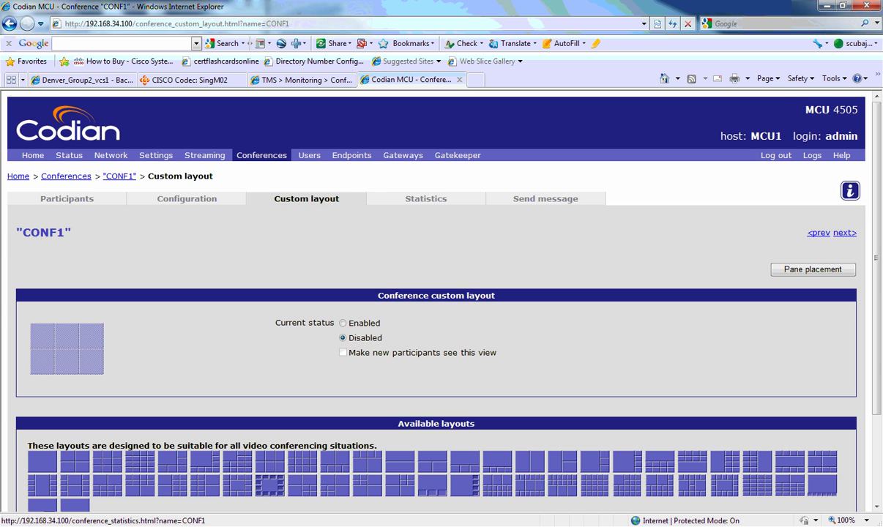
click(426, 199)
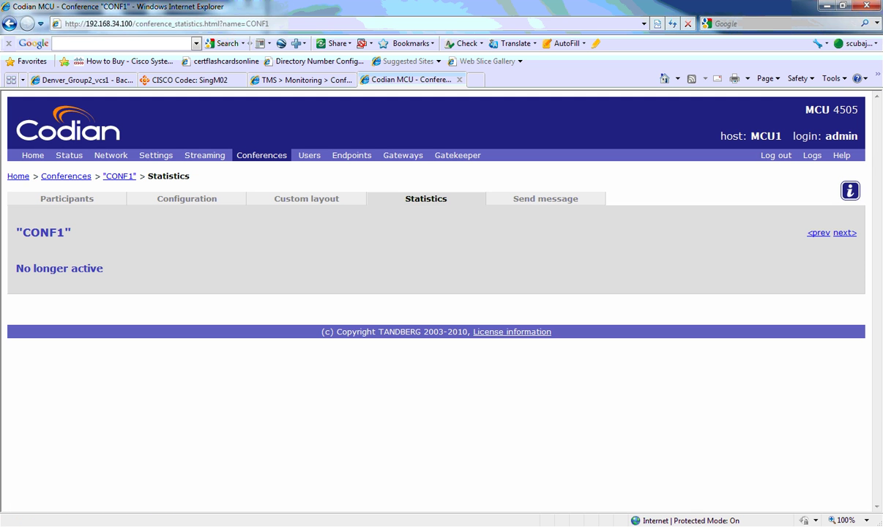
click(546, 198)
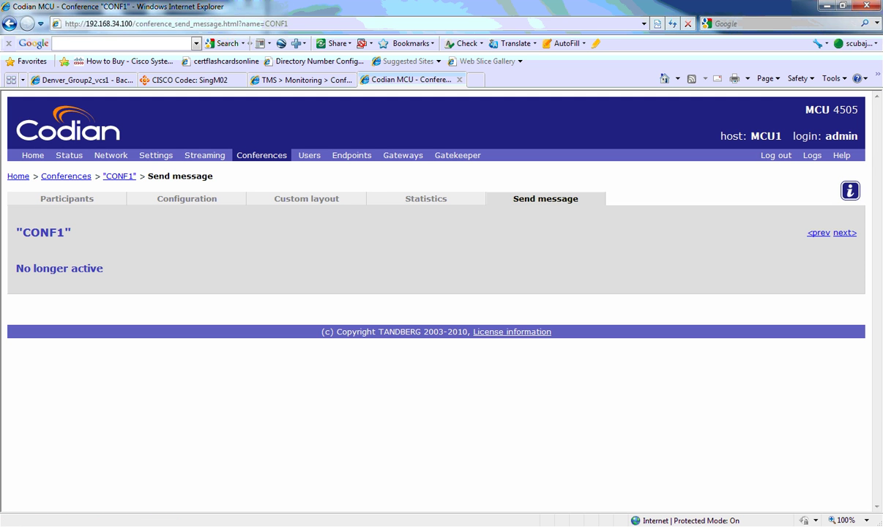
click(309, 155)
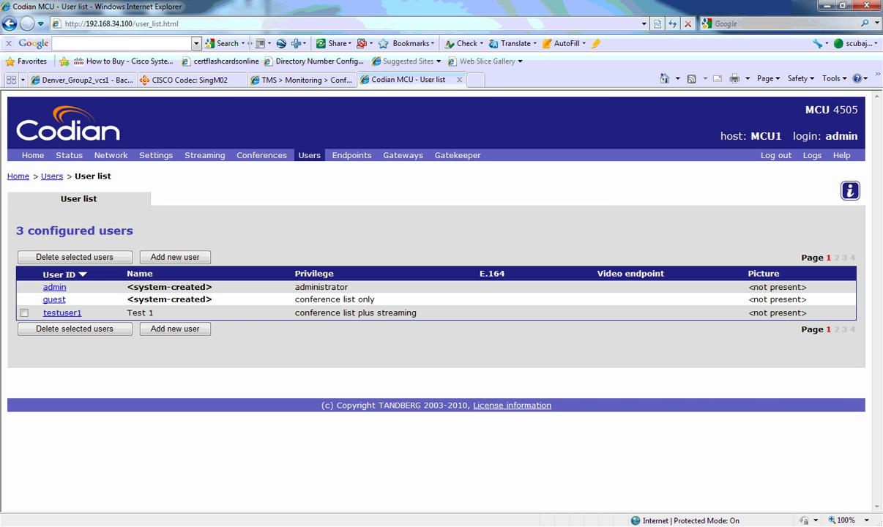
Scroll through endpoint USER20003's settings, then view the empty H.323 gateway list
click(352, 155)
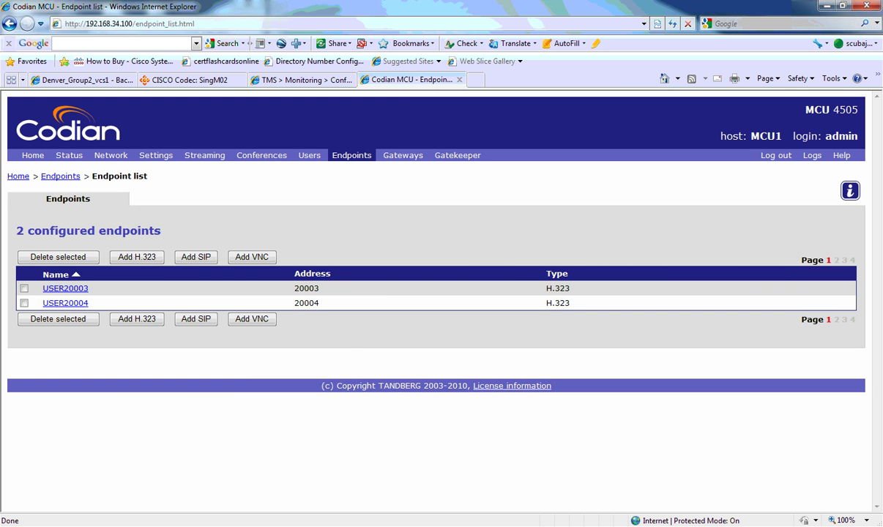
click(65, 289)
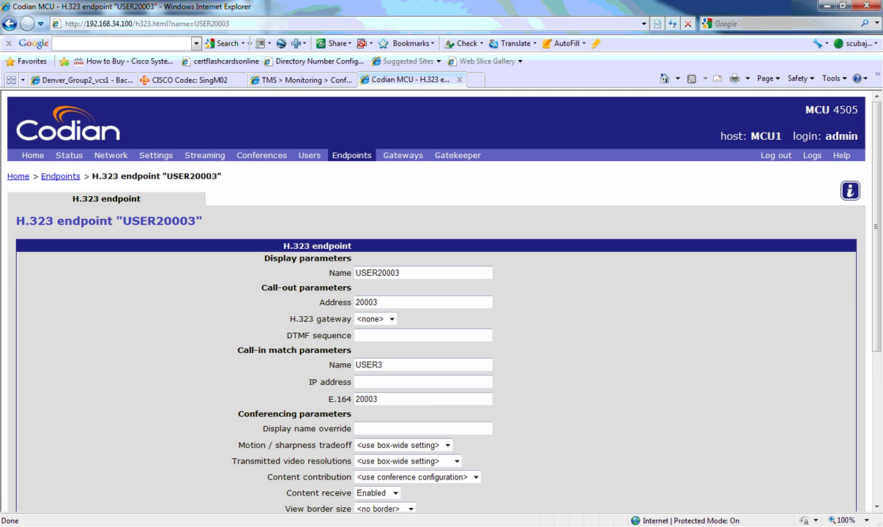
scroll(418, 293, down, 5)
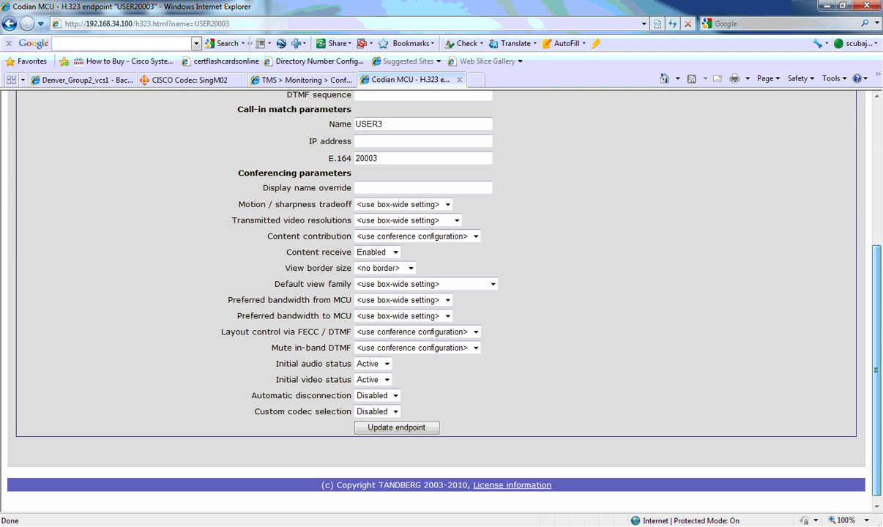
scroll(417, 278, down, 1)
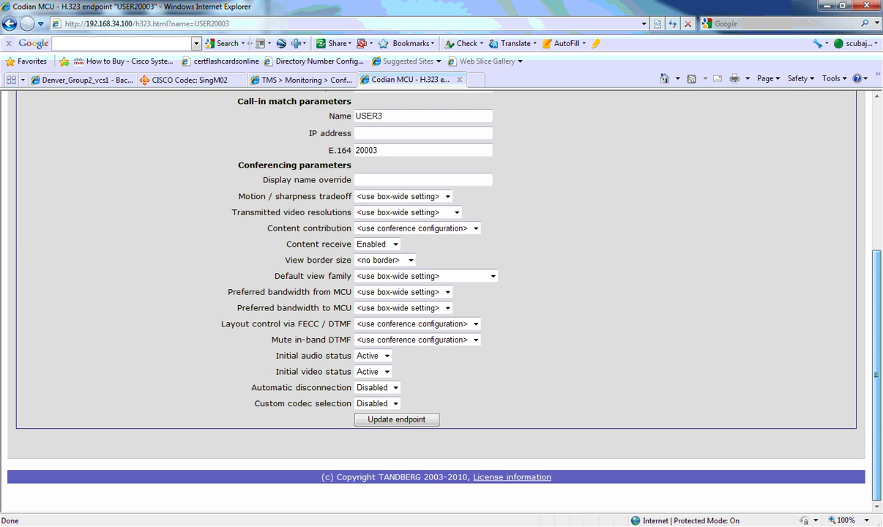
scroll(440, 293, up, 5)
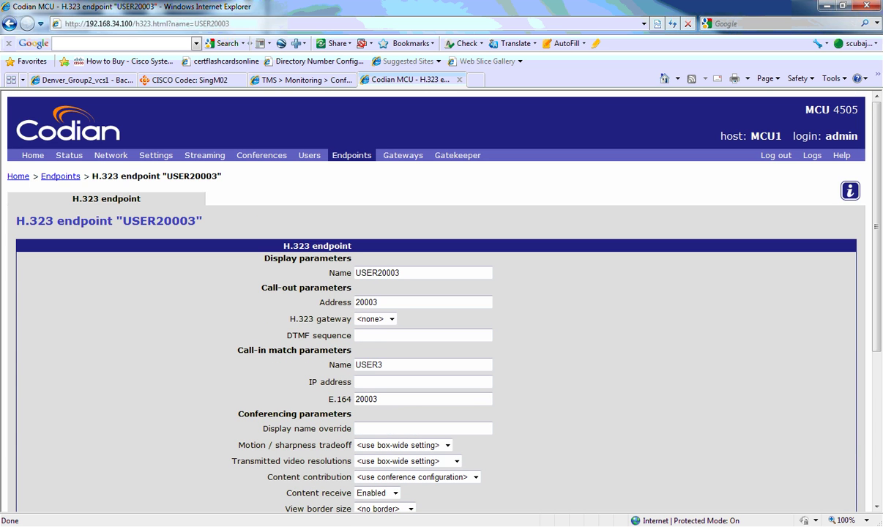
click(403, 155)
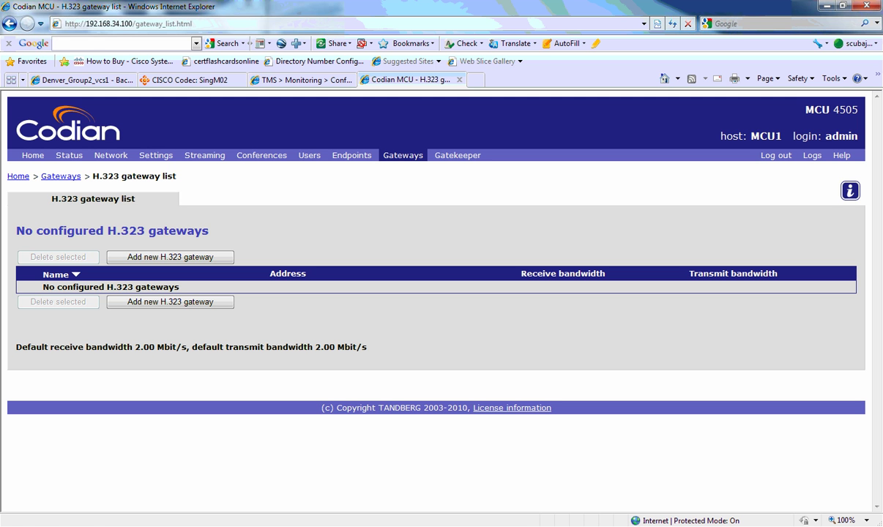
Check the built-in gatekeeper configuration, then go back to the MCU home page
click(458, 155)
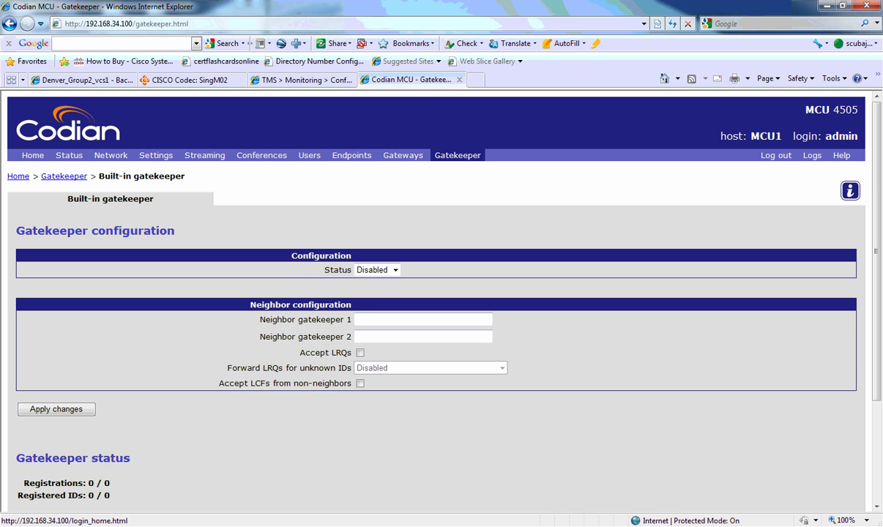
click(33, 155)
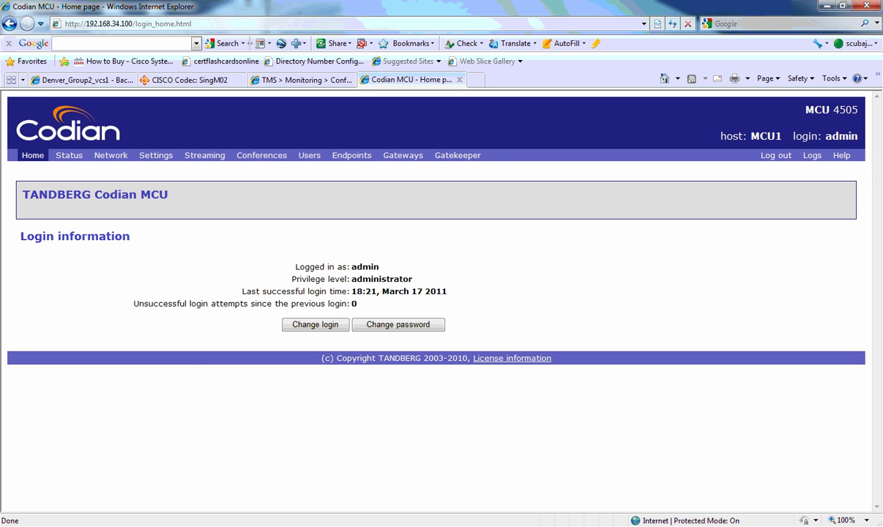